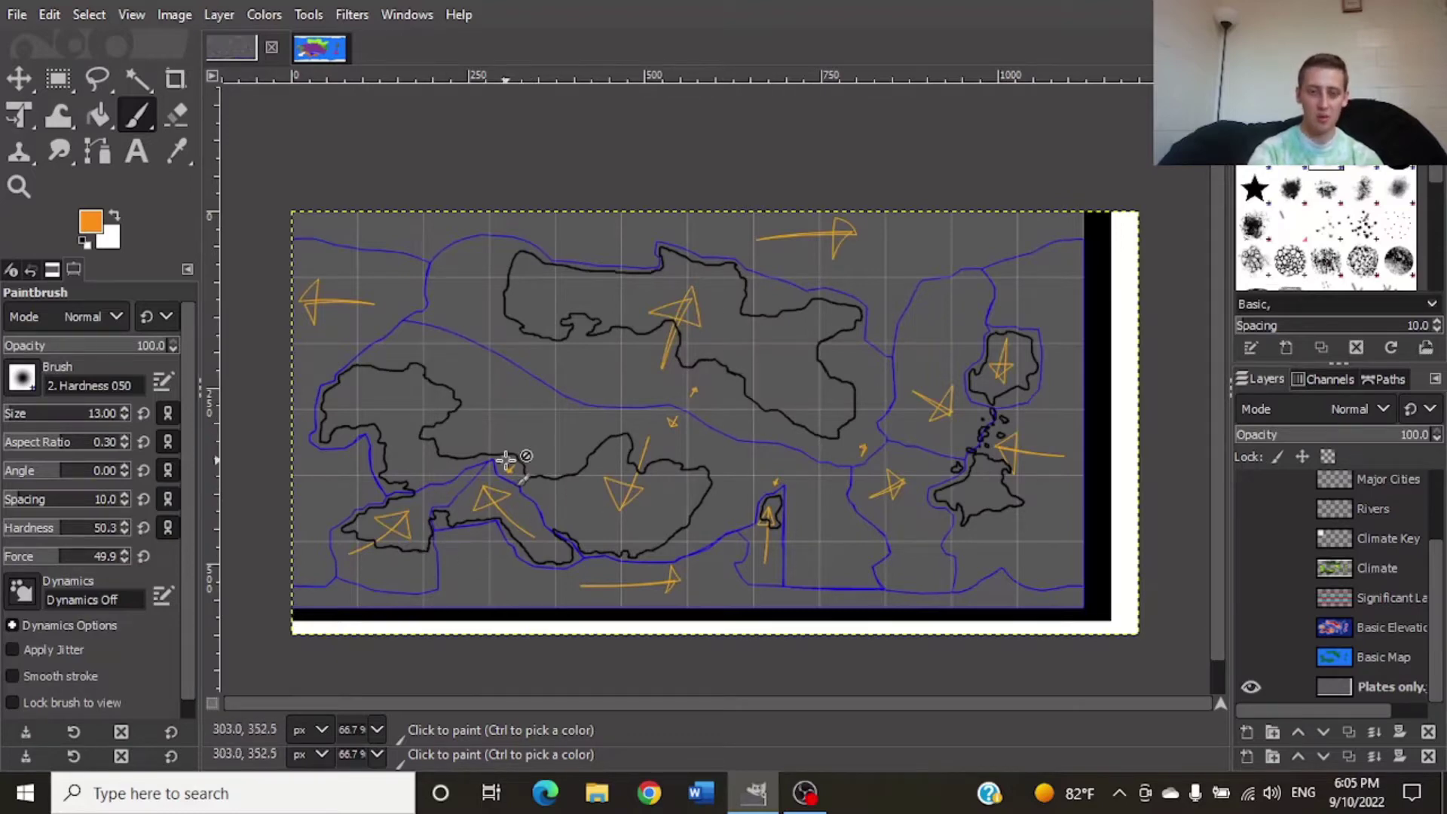
# - Examine the tectonic plate boundaries and movement arrows across the continents and around the eastern islands
pyautogui.scroll(1, 507, 458)
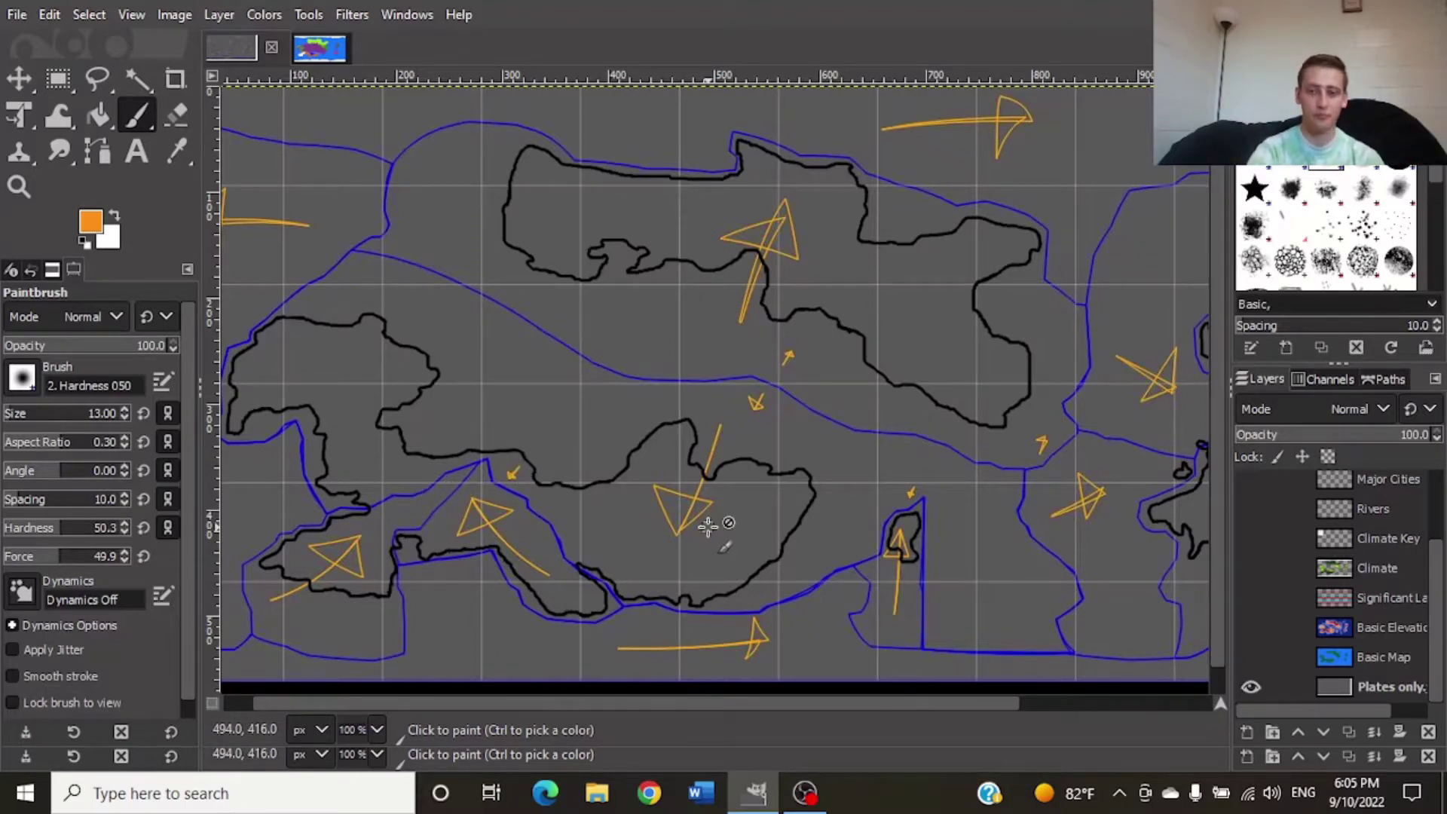
pyautogui.hscroll(3, 709, 527)
pyautogui.scroll(2, 1001, 394)
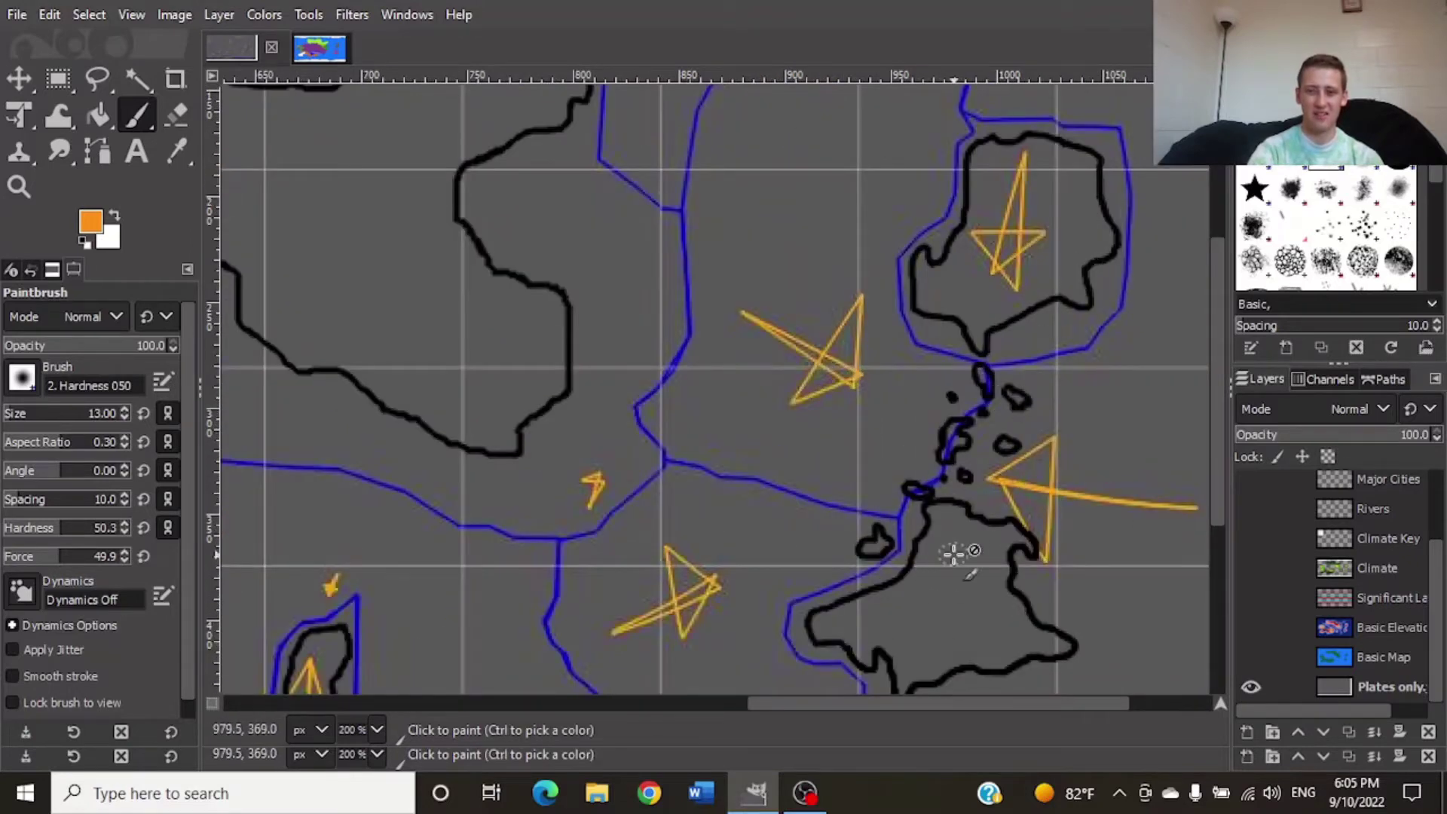
pyautogui.scroll(-1, 954, 554)
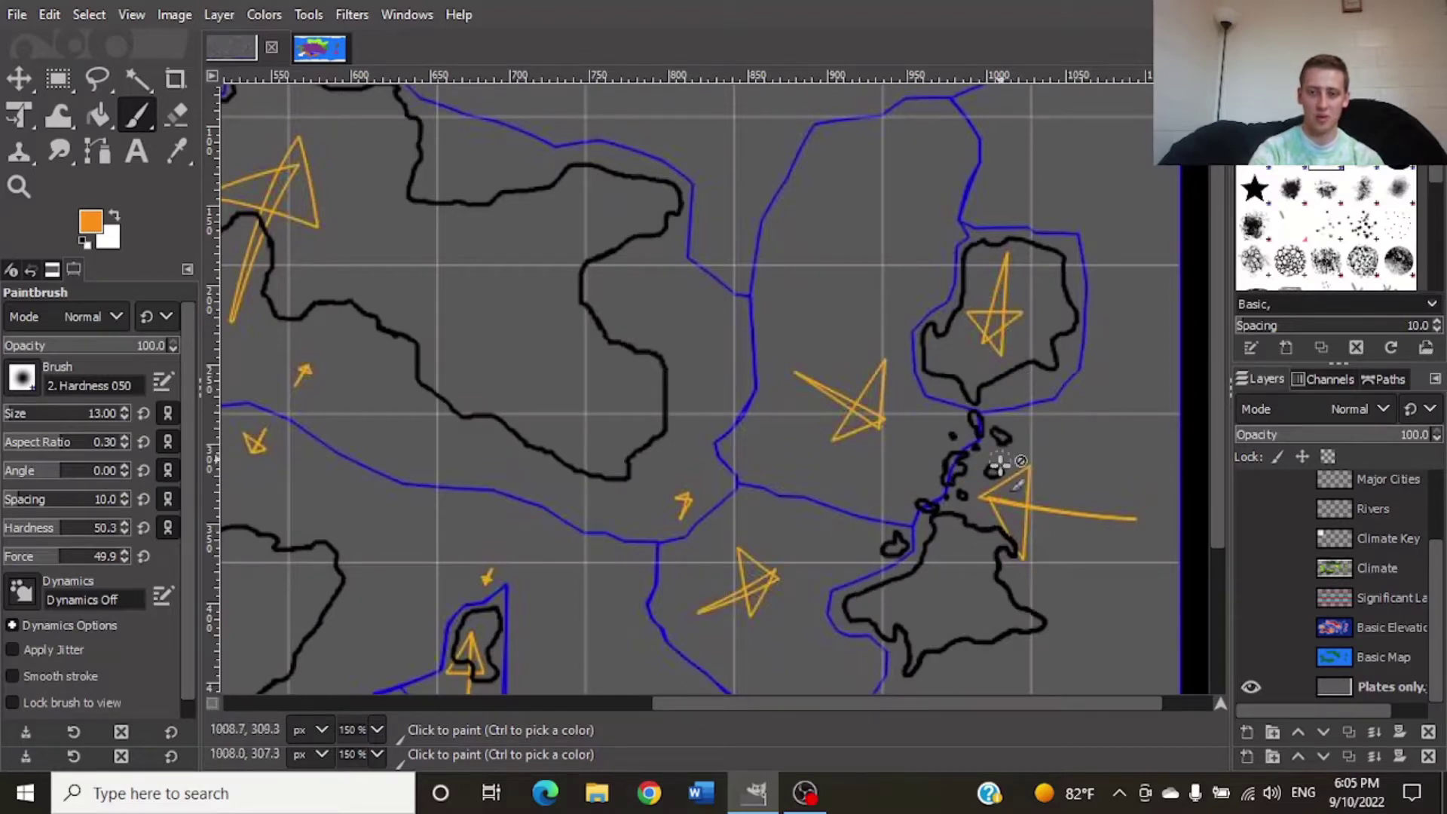
pyautogui.scroll(-2, 923, 461)
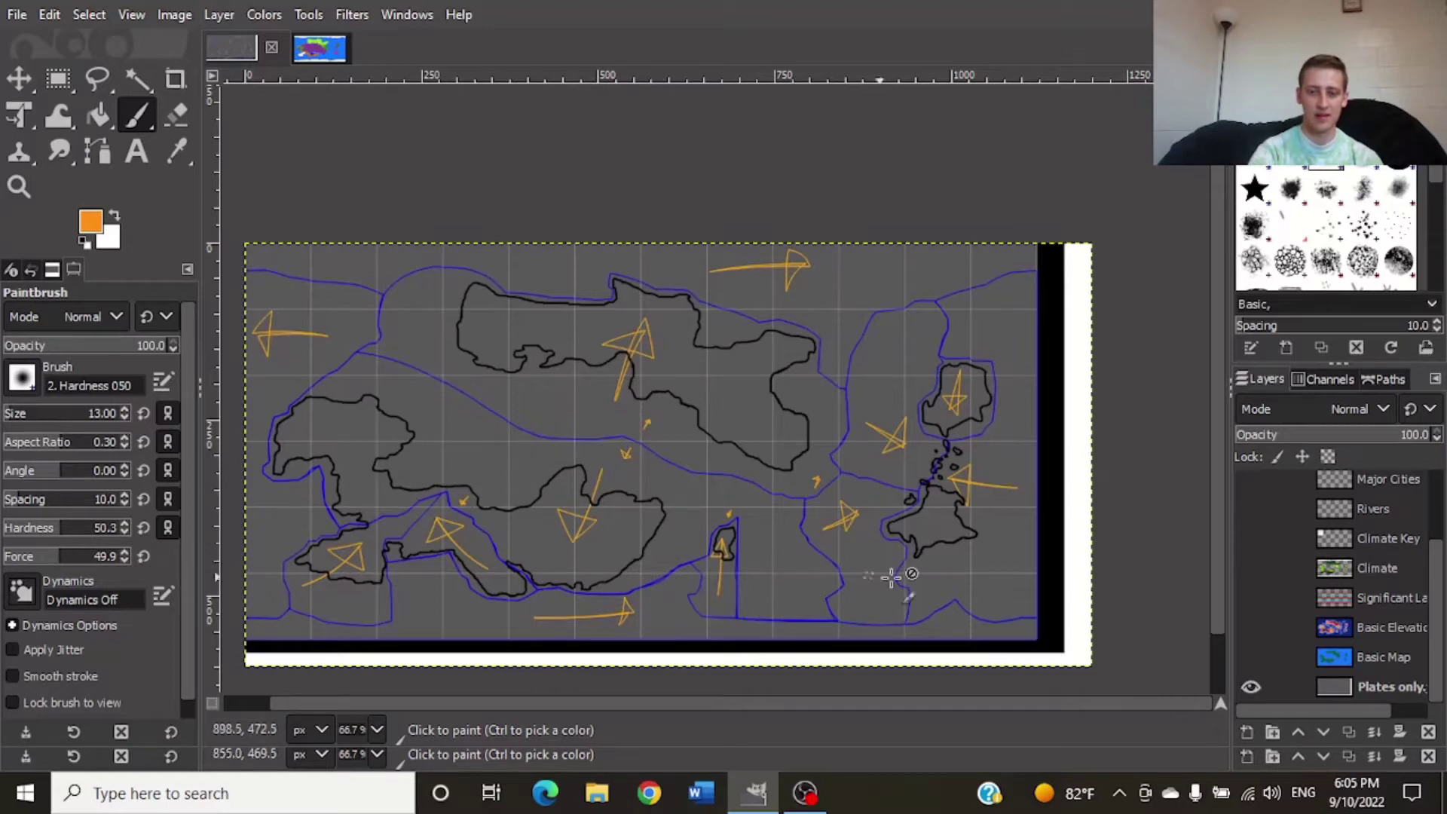
# - Make the Basic Map layer visible over the plates, toggling the layers to compare the landmasses with the plate layout
pyautogui.click(1251, 686)
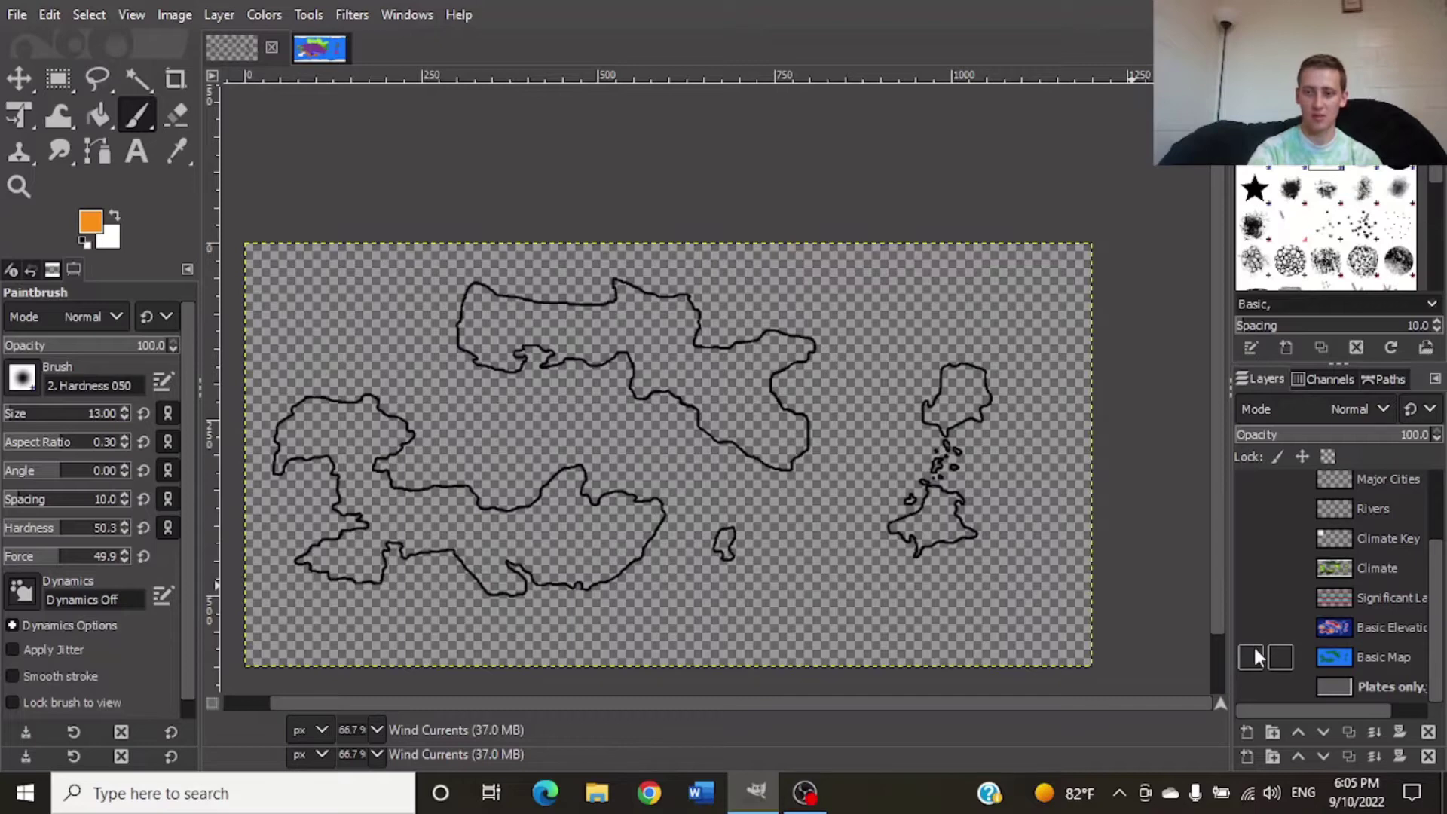
pyautogui.click(1252, 654)
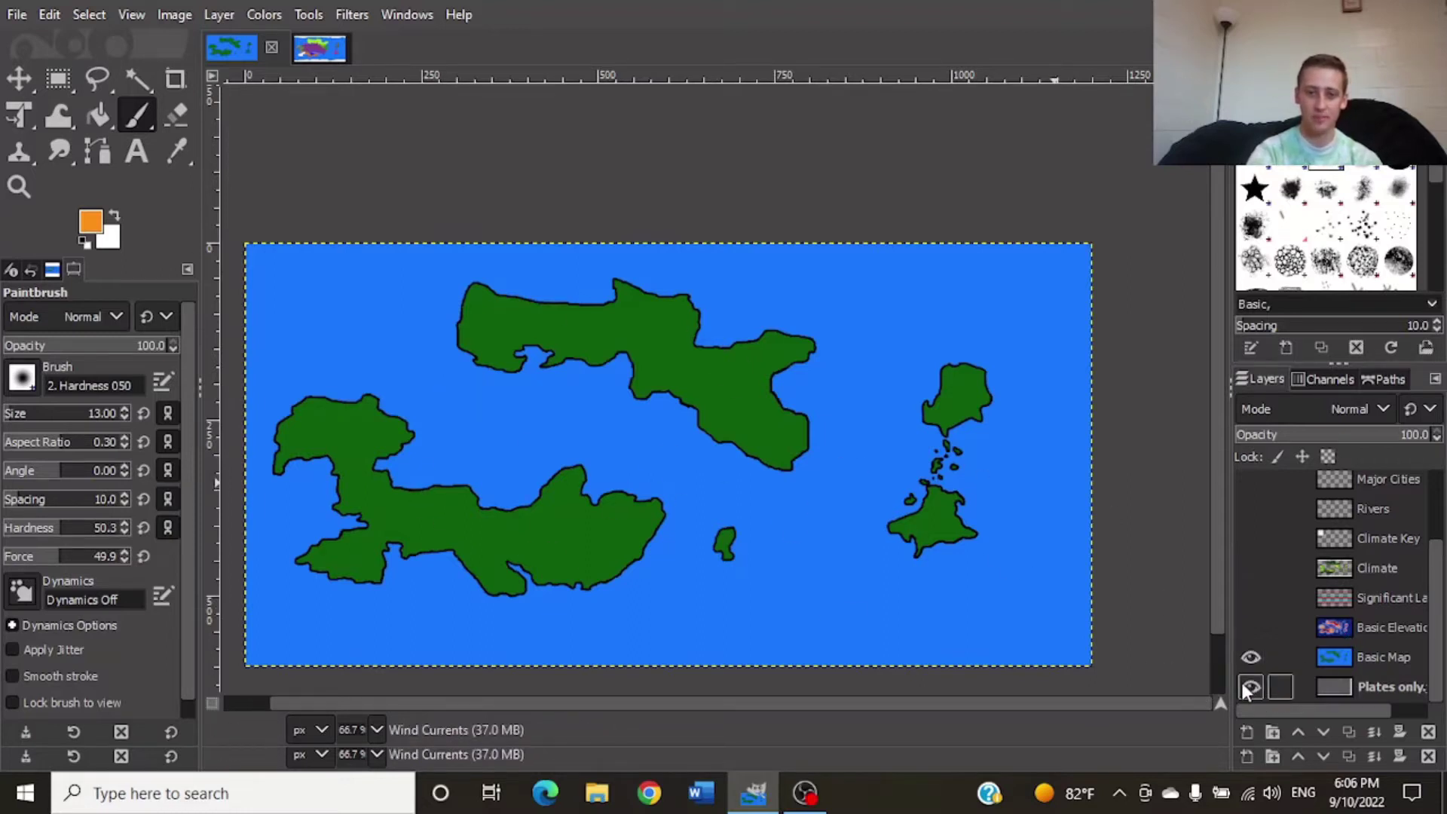
pyautogui.click(1255, 660)
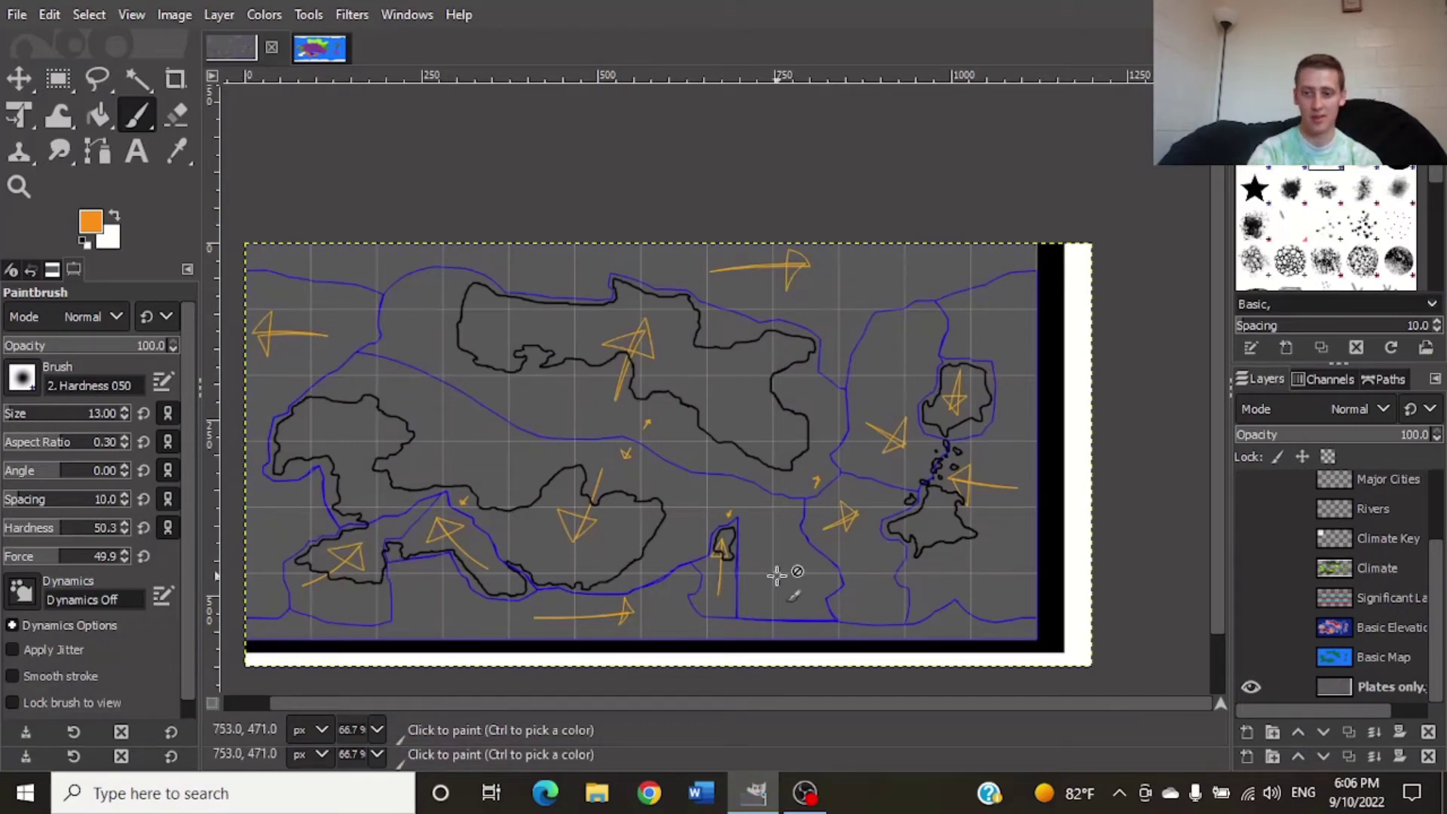
pyautogui.click(1250, 657)
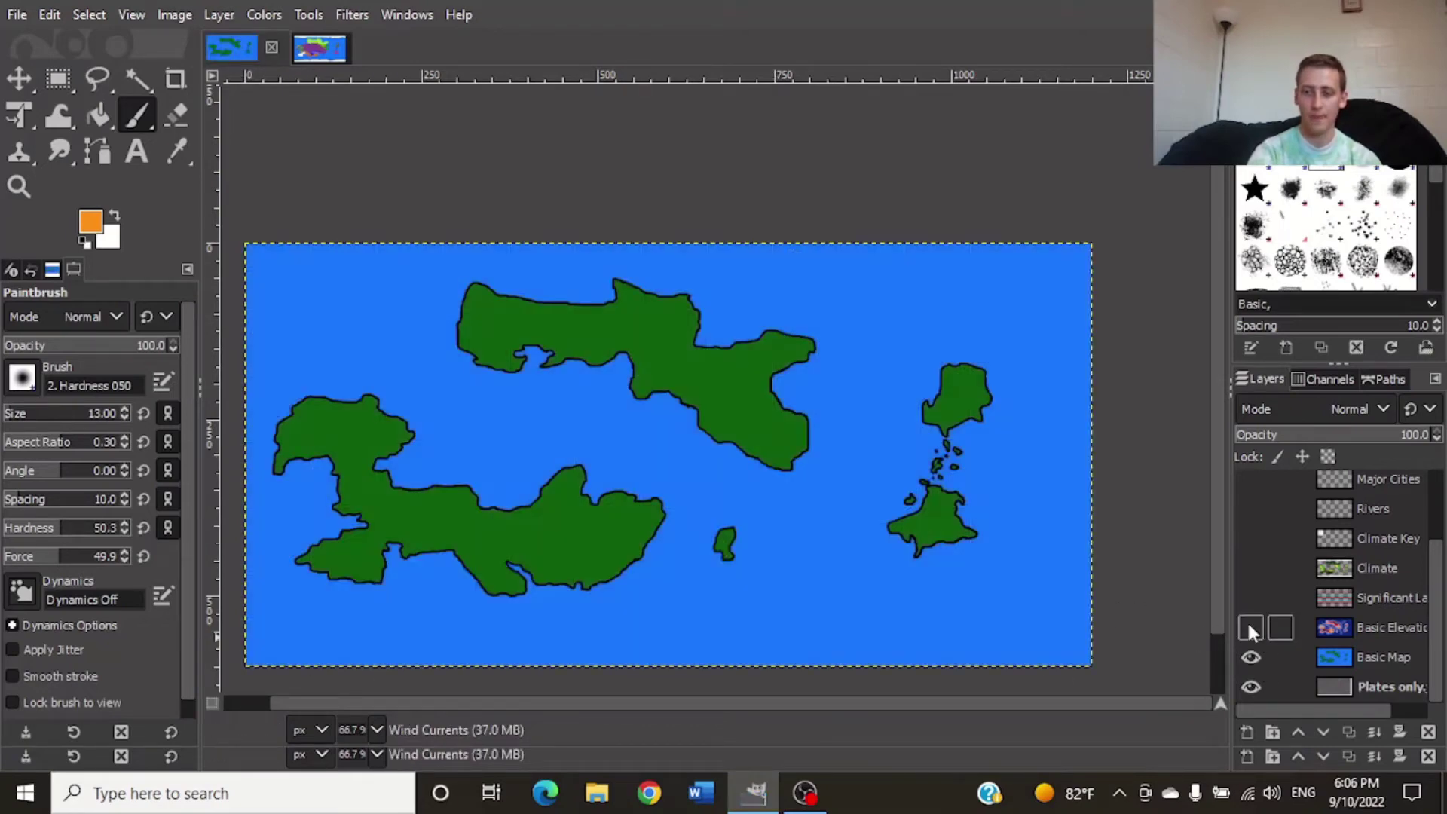
# - Show the Wind Currents and Ocean Currents layers over the basic map, toggling the wind layer to compare the two
pyautogui.scroll(3, 1245, 550)
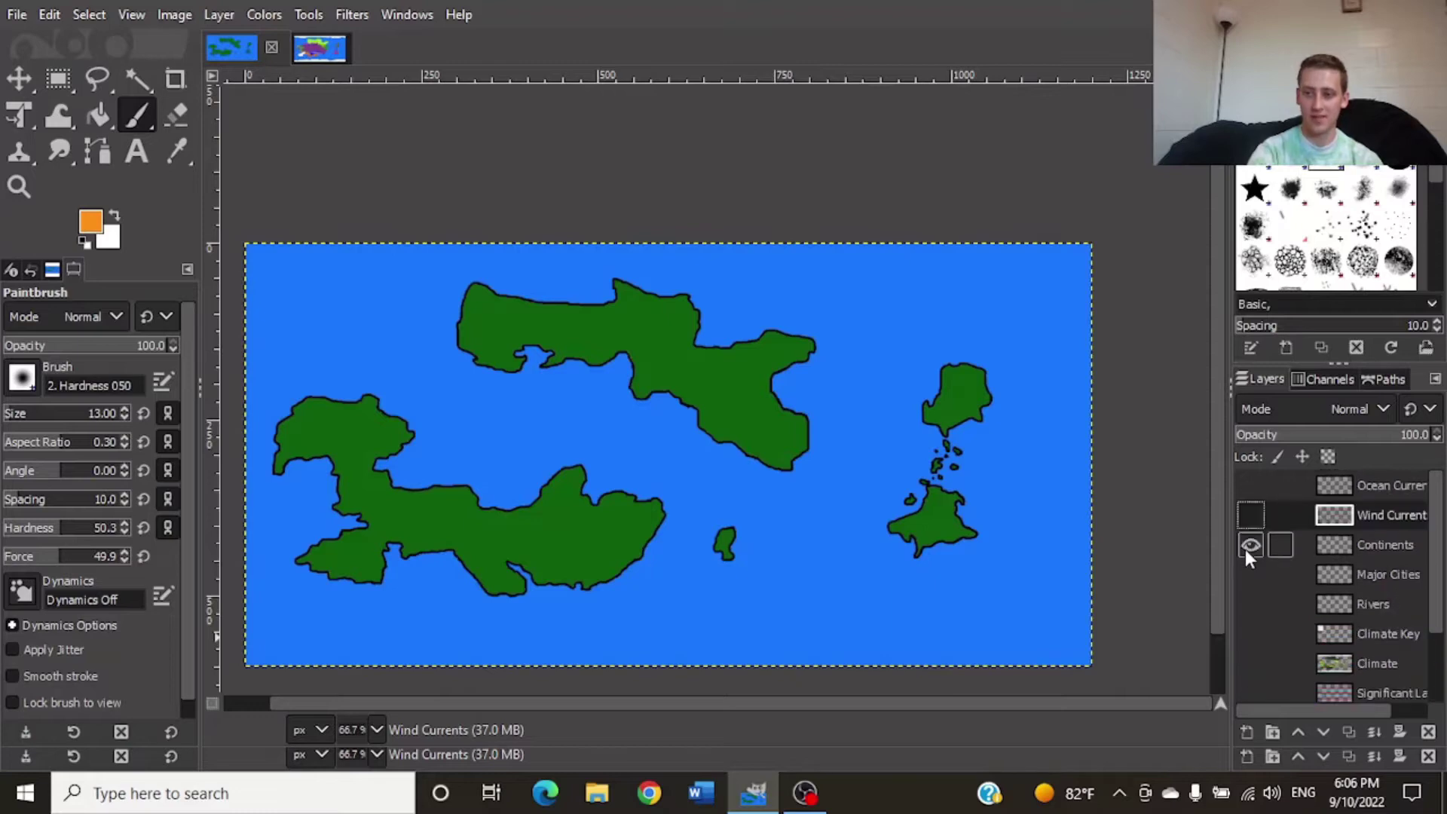
pyautogui.click(1250, 515)
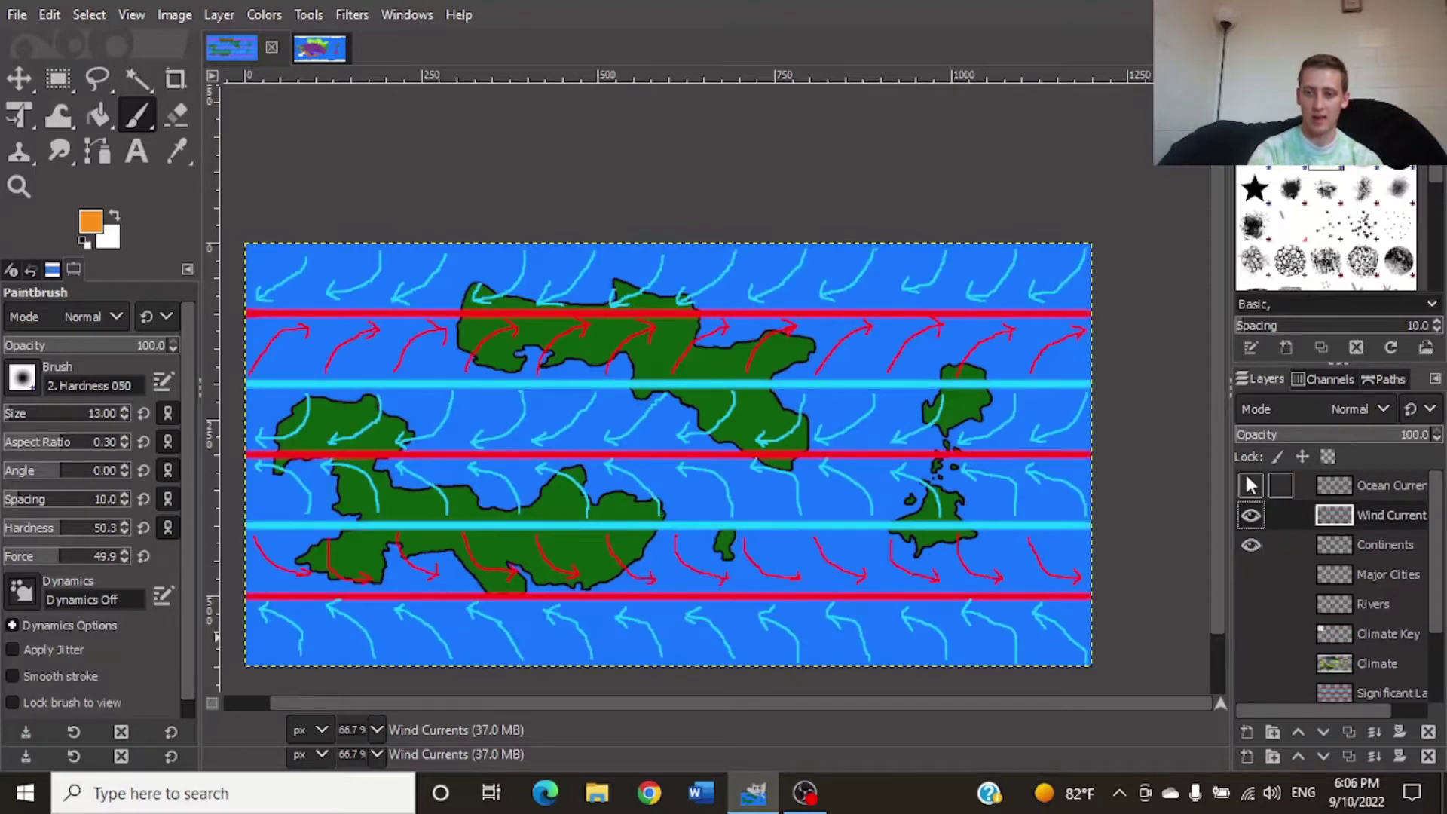
pyautogui.click(1249, 485)
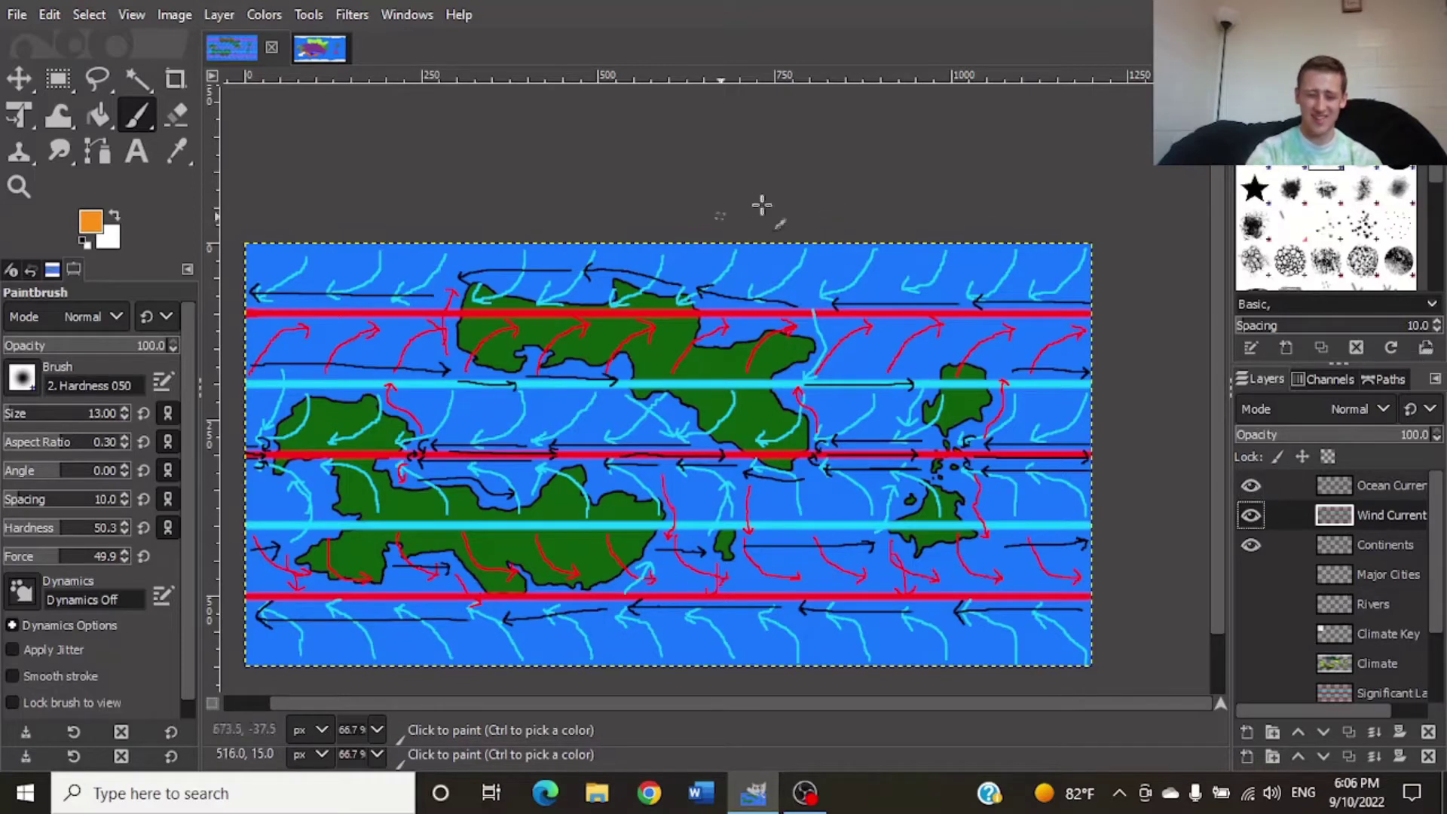
pyautogui.click(1249, 515)
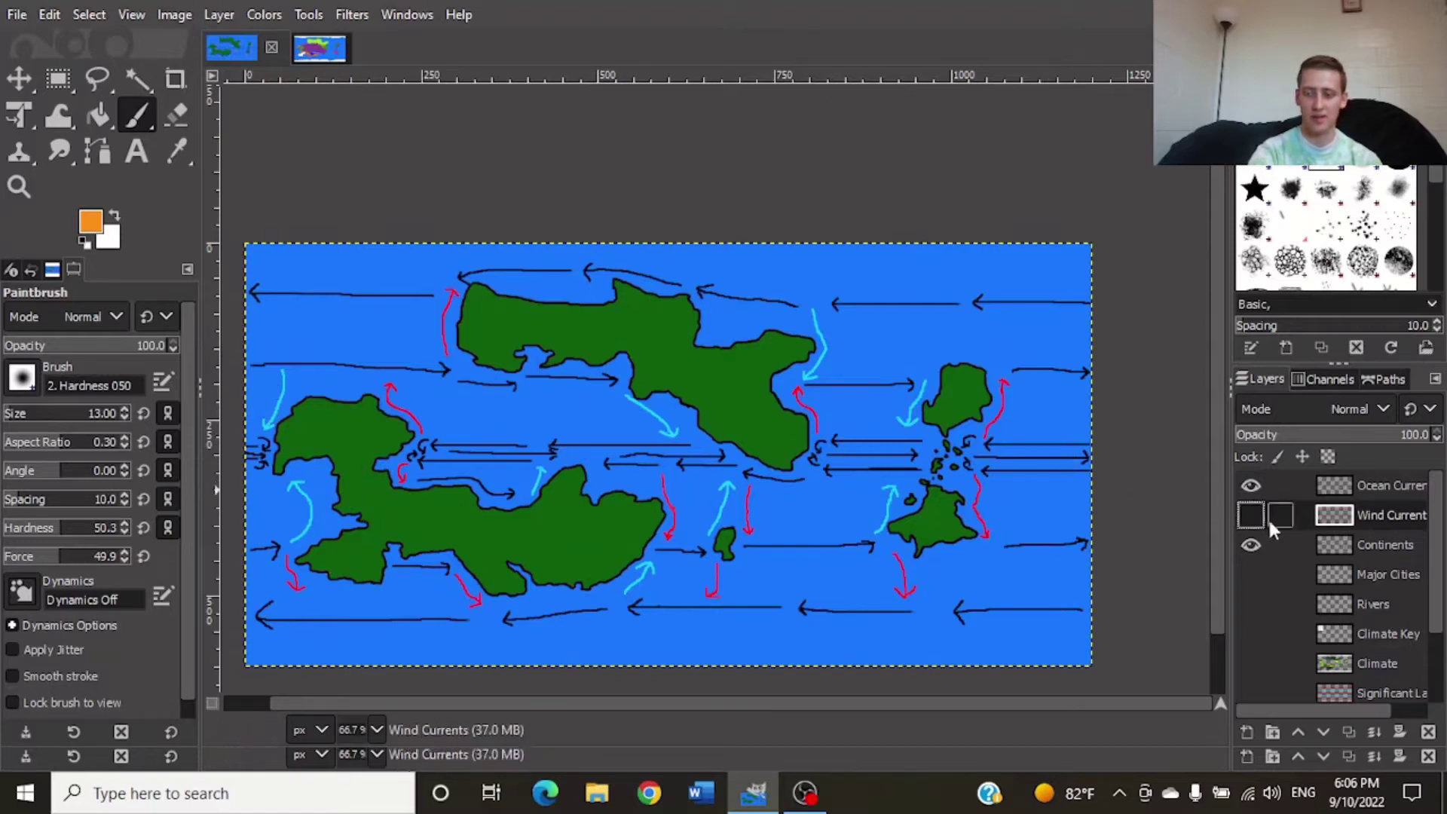
pyautogui.click(1248, 514)
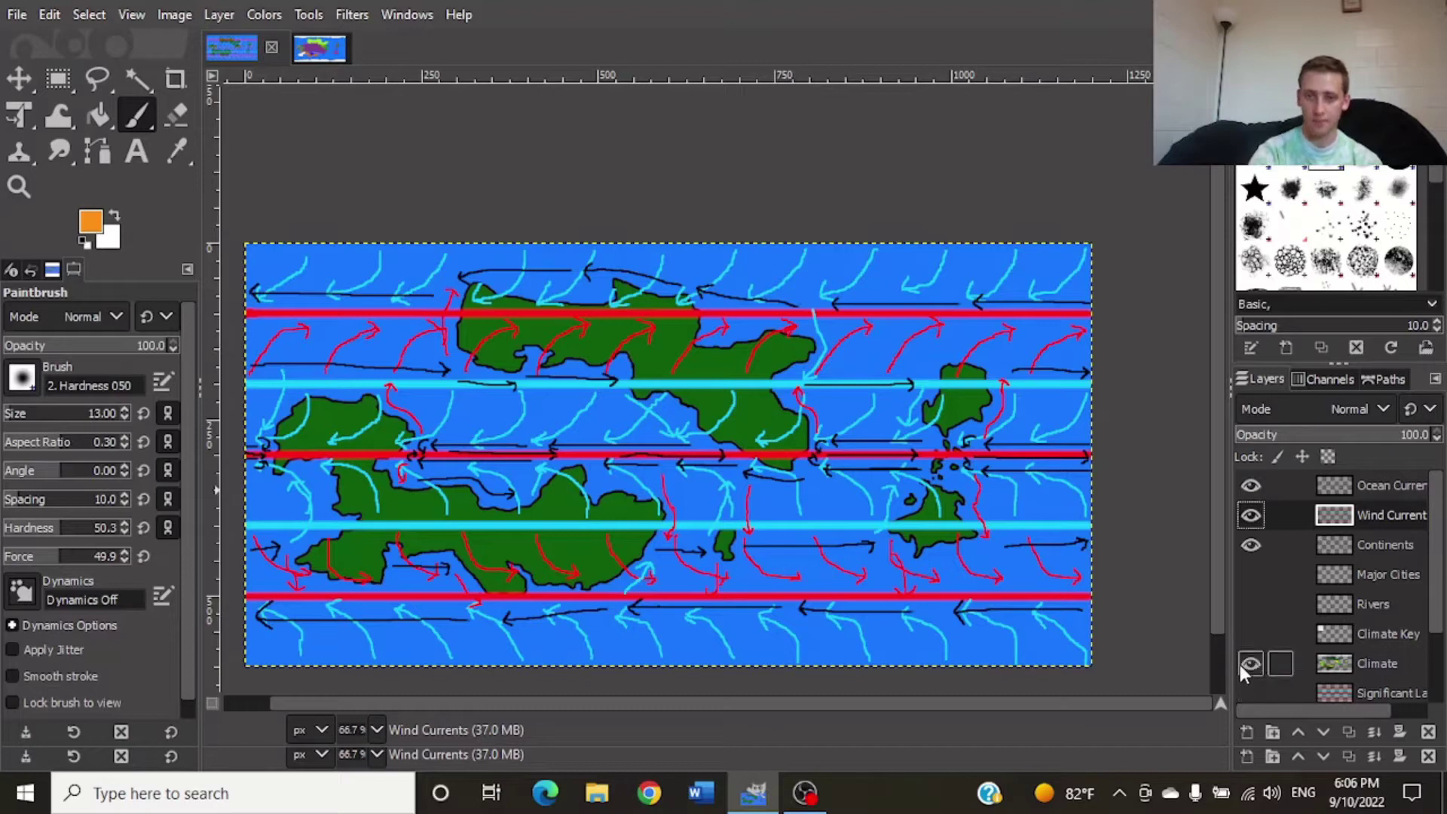
# - Show the Climate layer and hide the Wind Currents and Ocean Currents layers
pyautogui.click(1240, 665)
pyautogui.click(1250, 514)
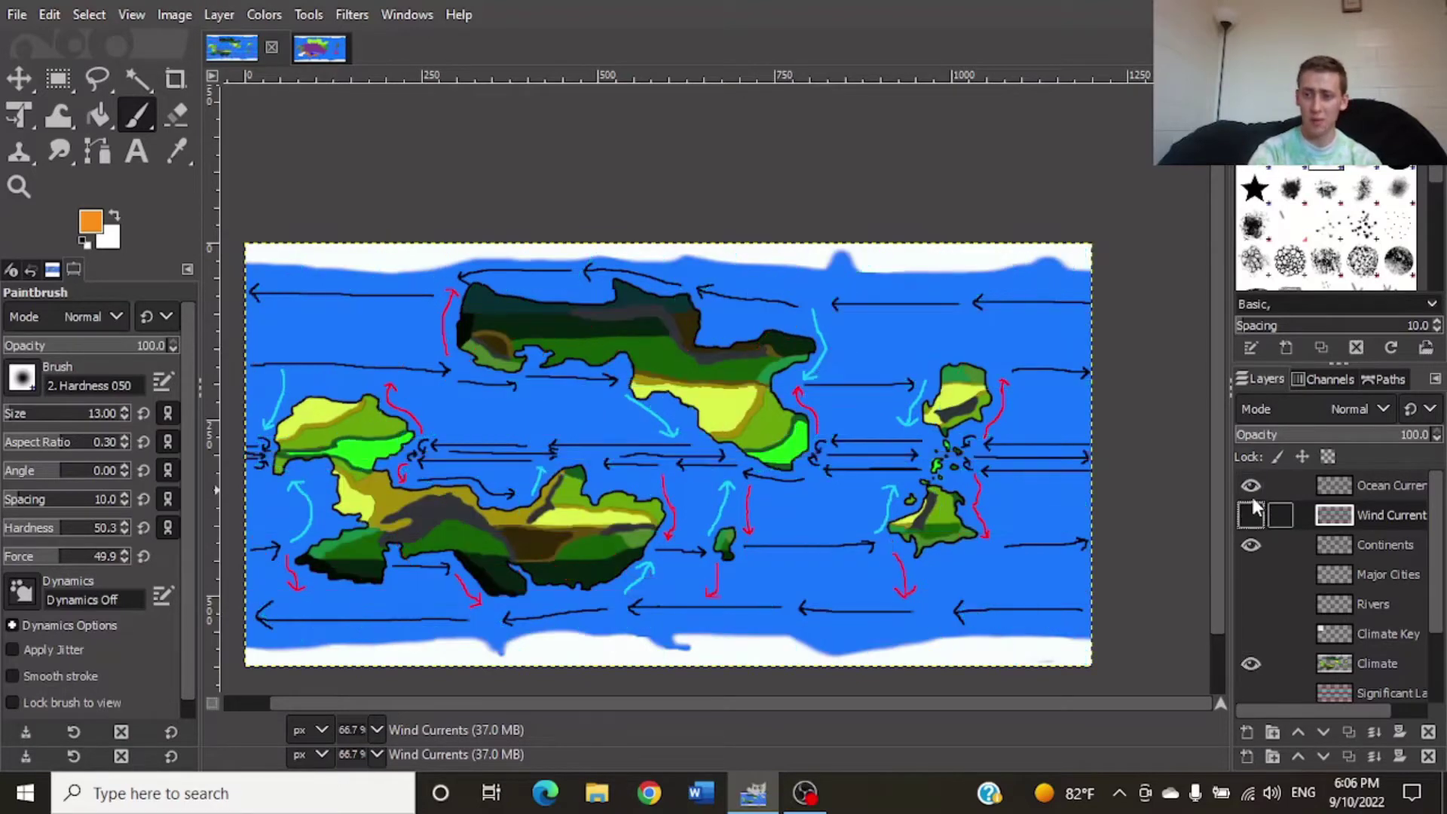
pyautogui.click(1250, 485)
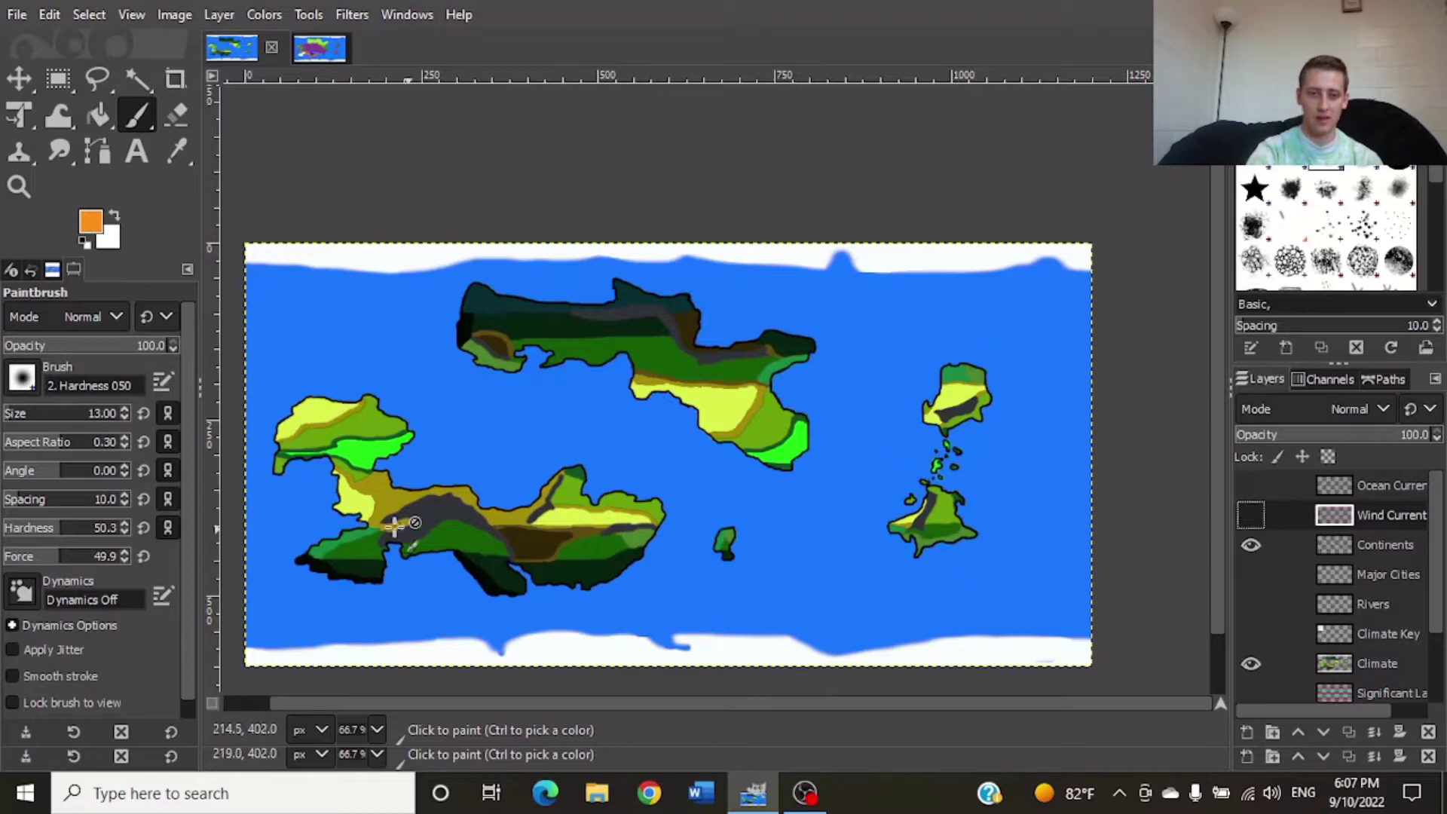
# - Show the Rivers layer over the climate zones and inspect the rivers on the continents
pyautogui.scroll(2, 955, 519)
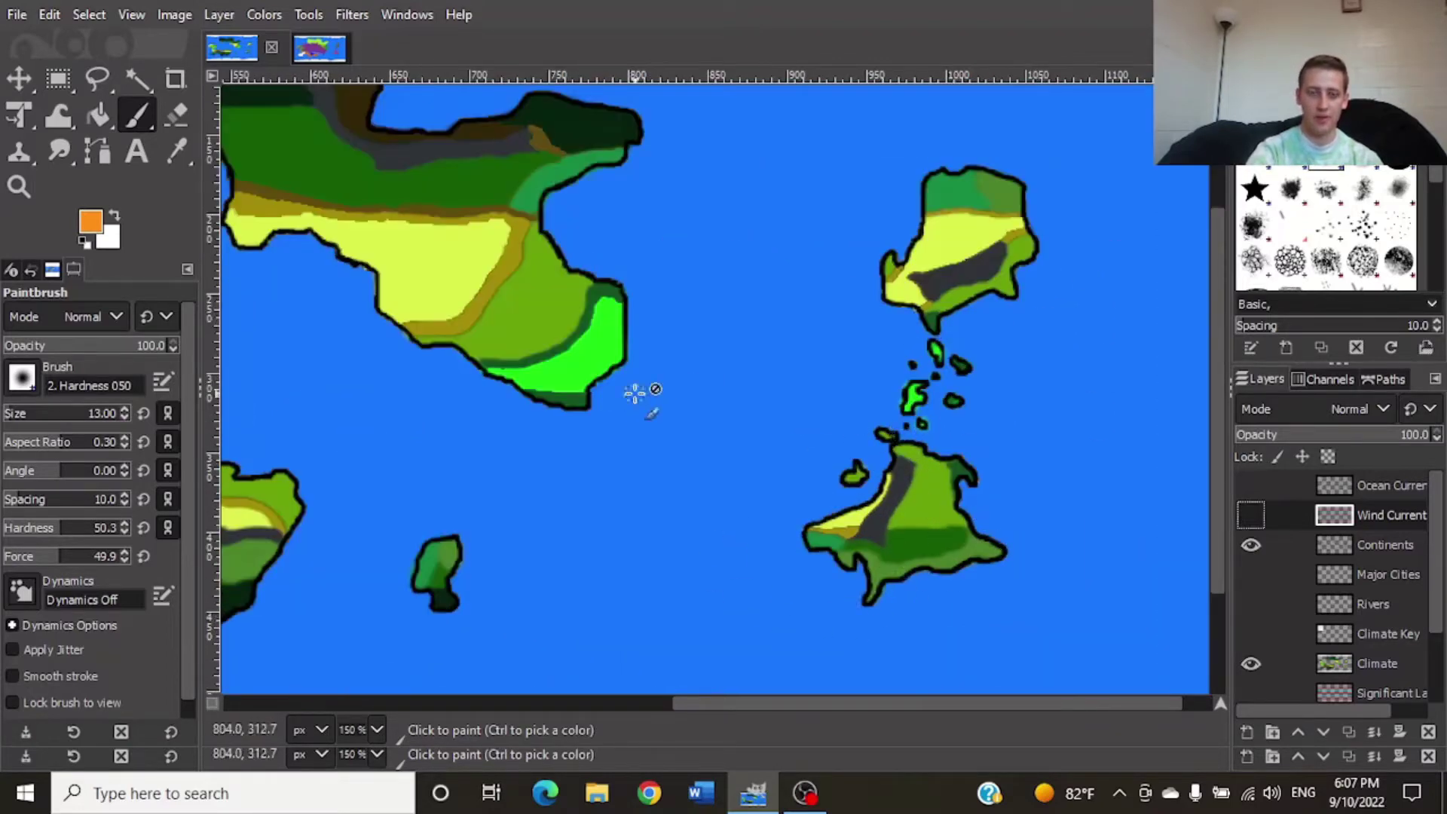
pyautogui.scroll(-1, 635, 393)
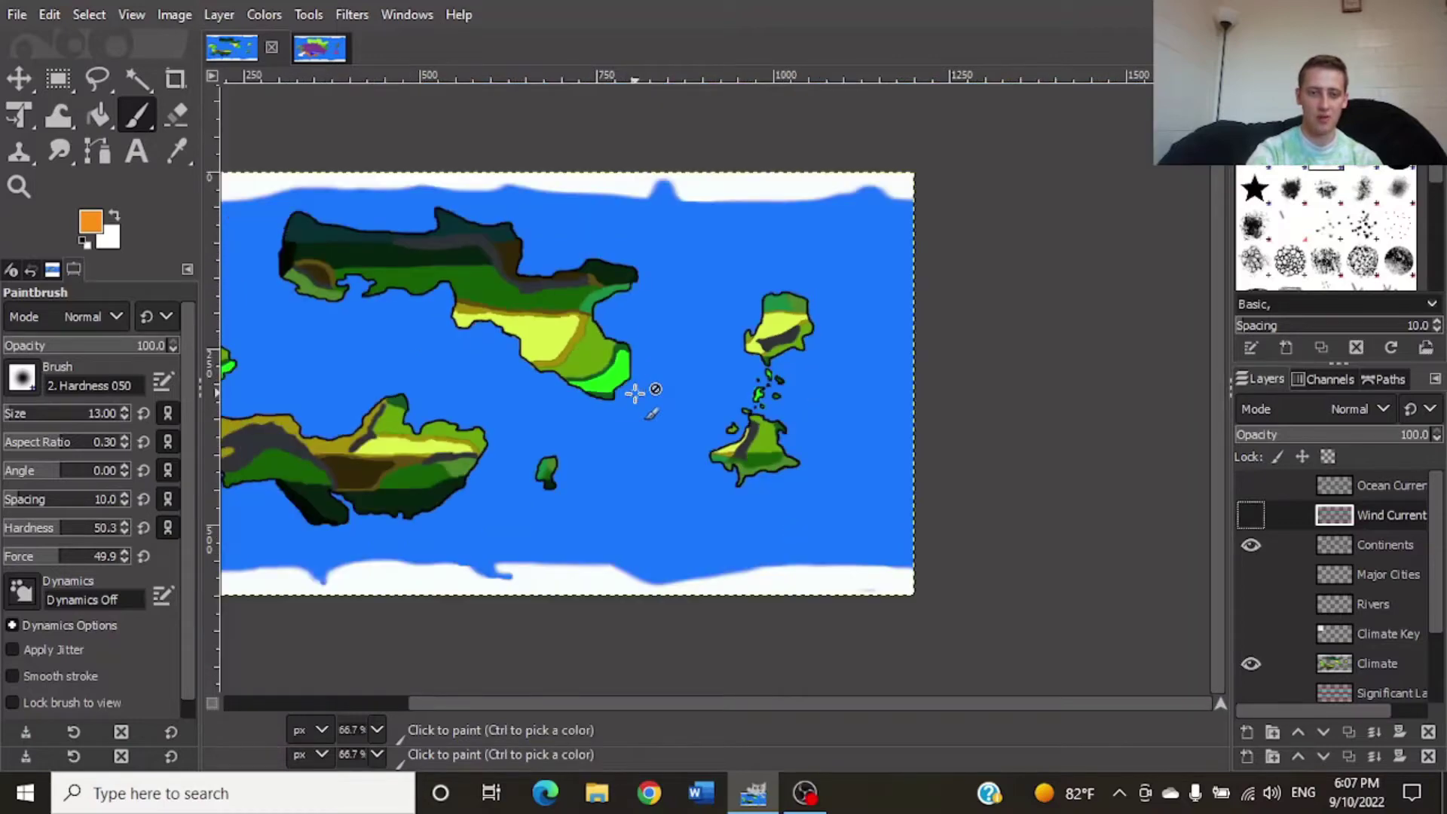
pyautogui.hscroll(-3, 635, 392)
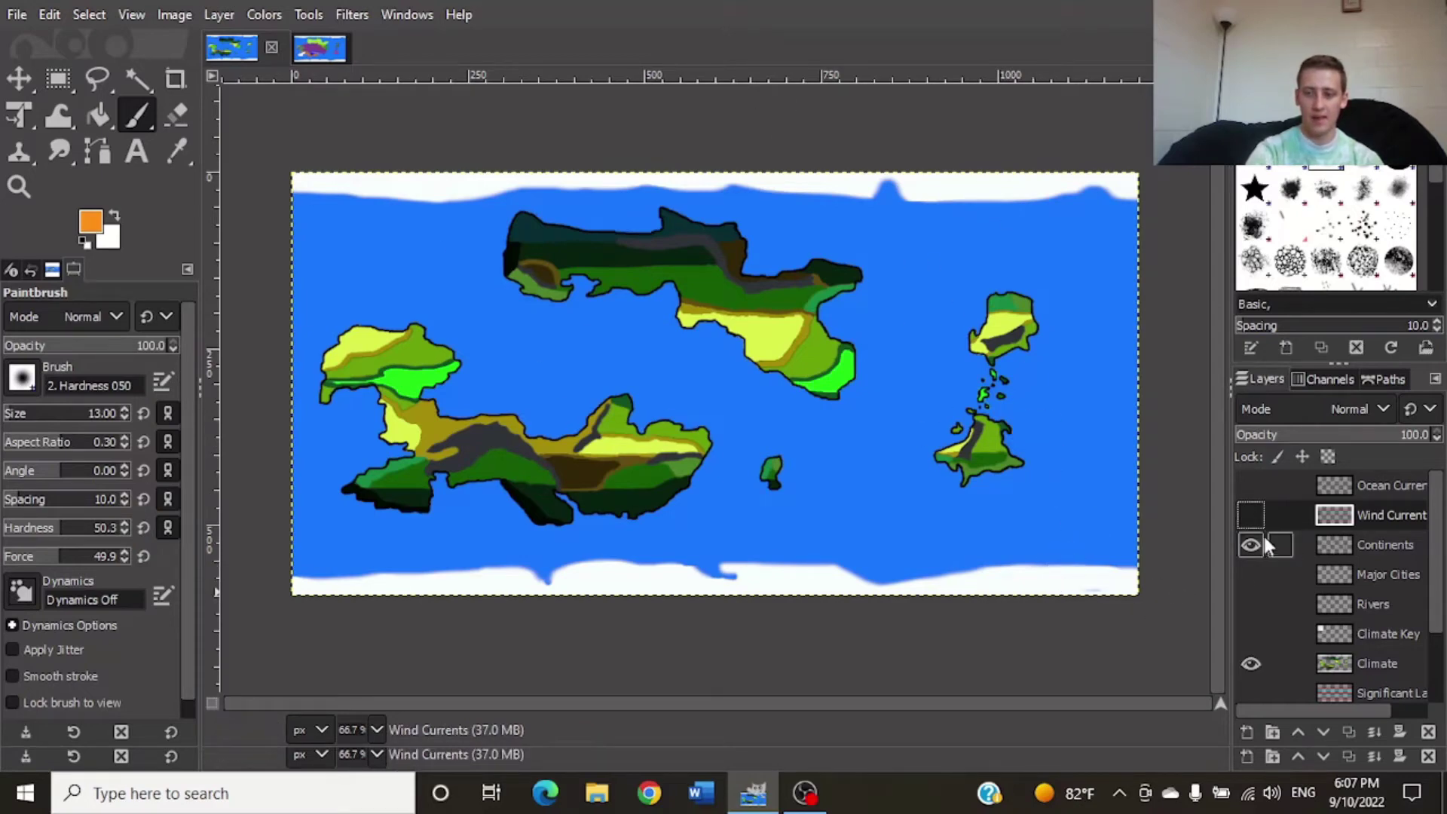
pyautogui.click(1251, 606)
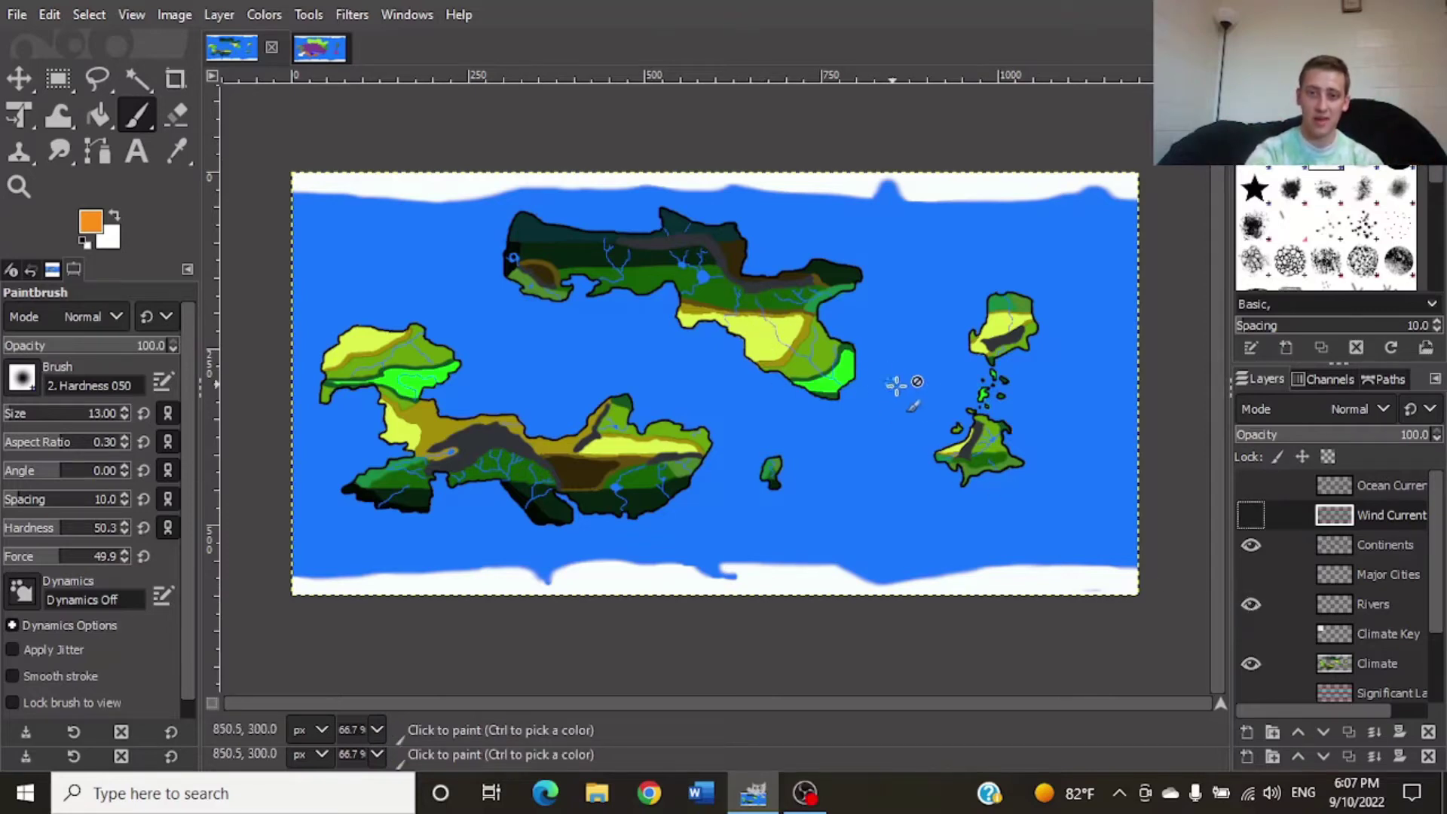
pyautogui.scroll(1, 796, 363)
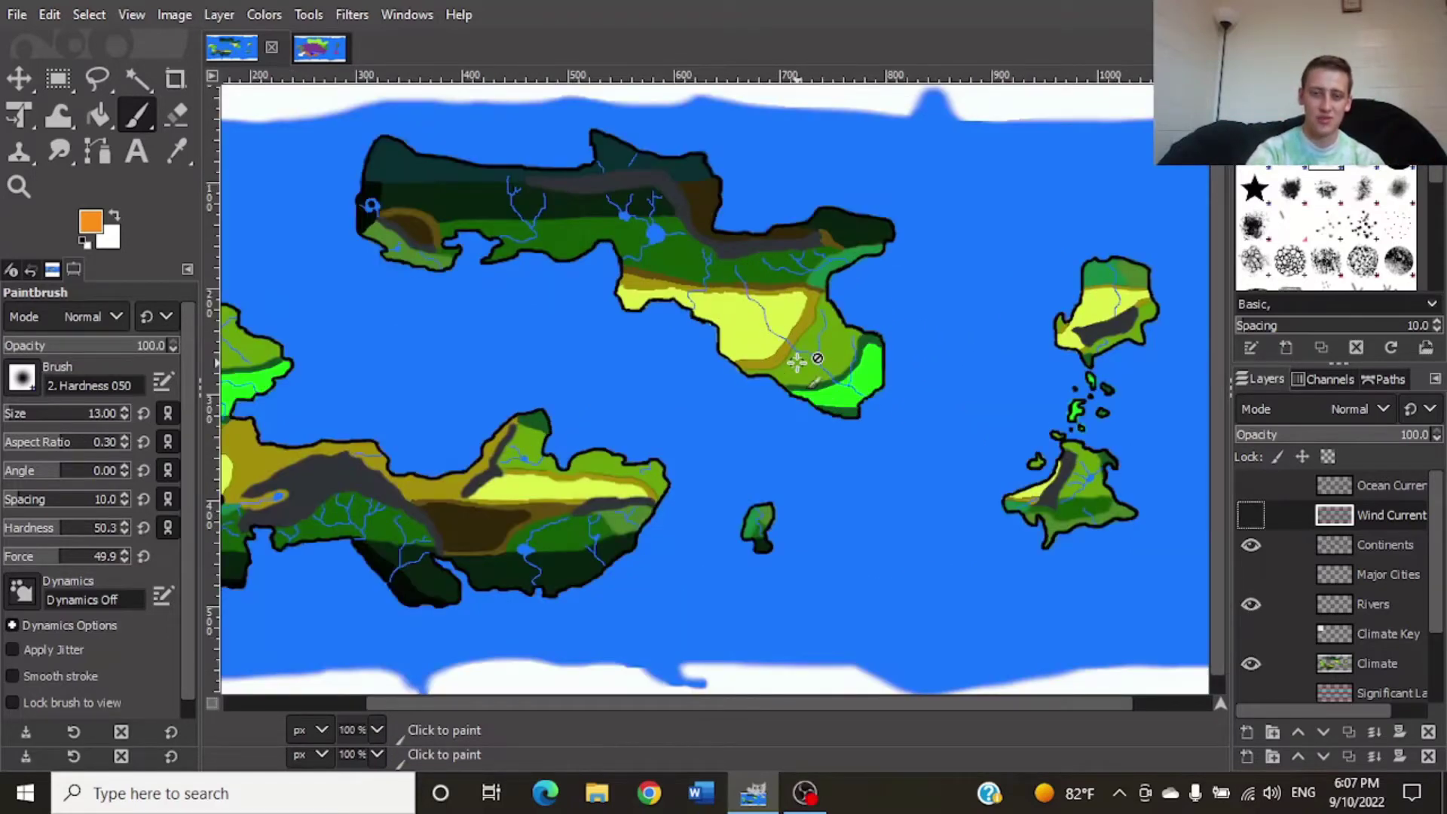
pyautogui.scroll(-1, 797, 363)
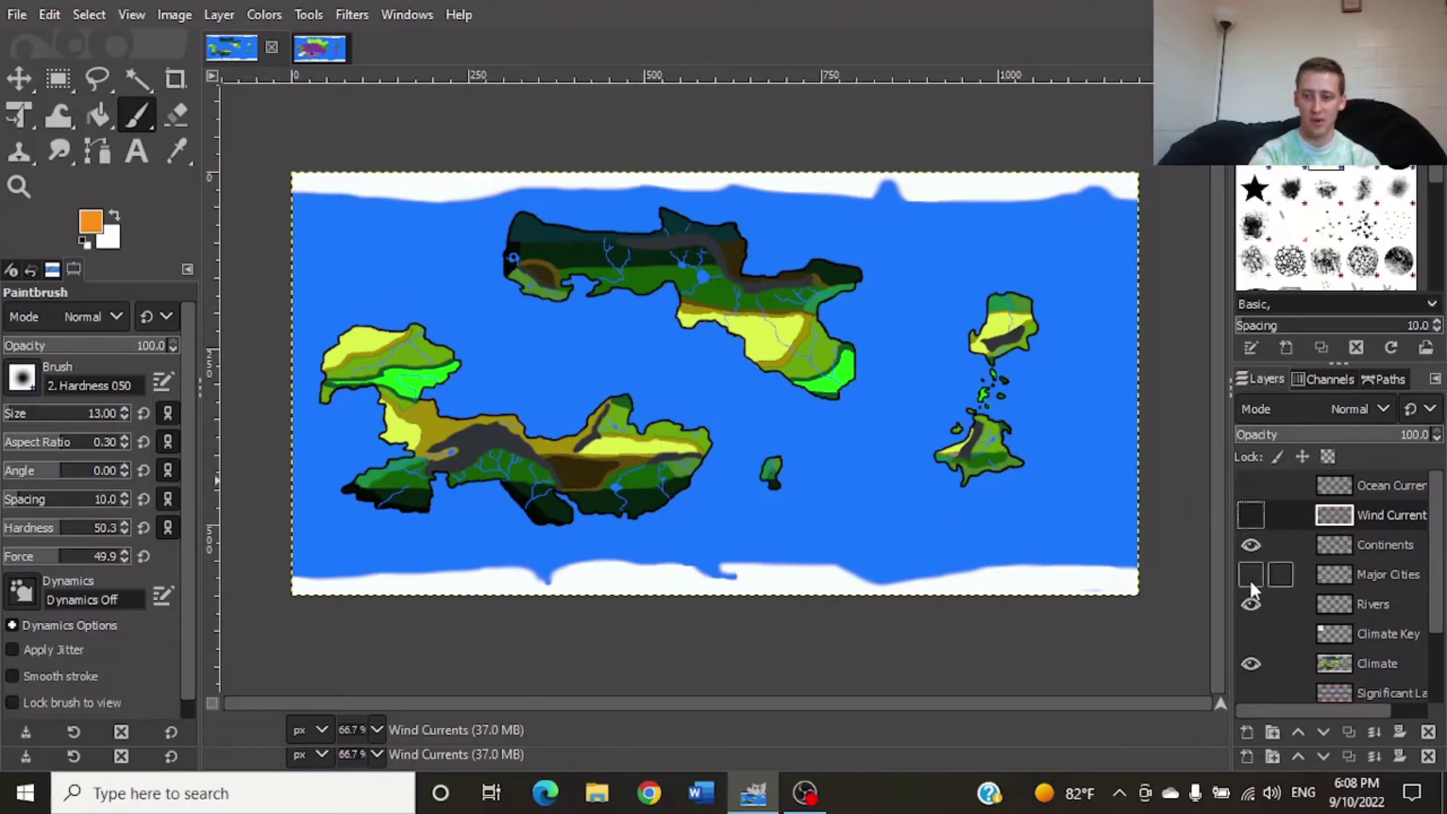
# - Show the Climate Key layer and compare its color legend with the climate zones on the continents
pyautogui.click(1250, 634)
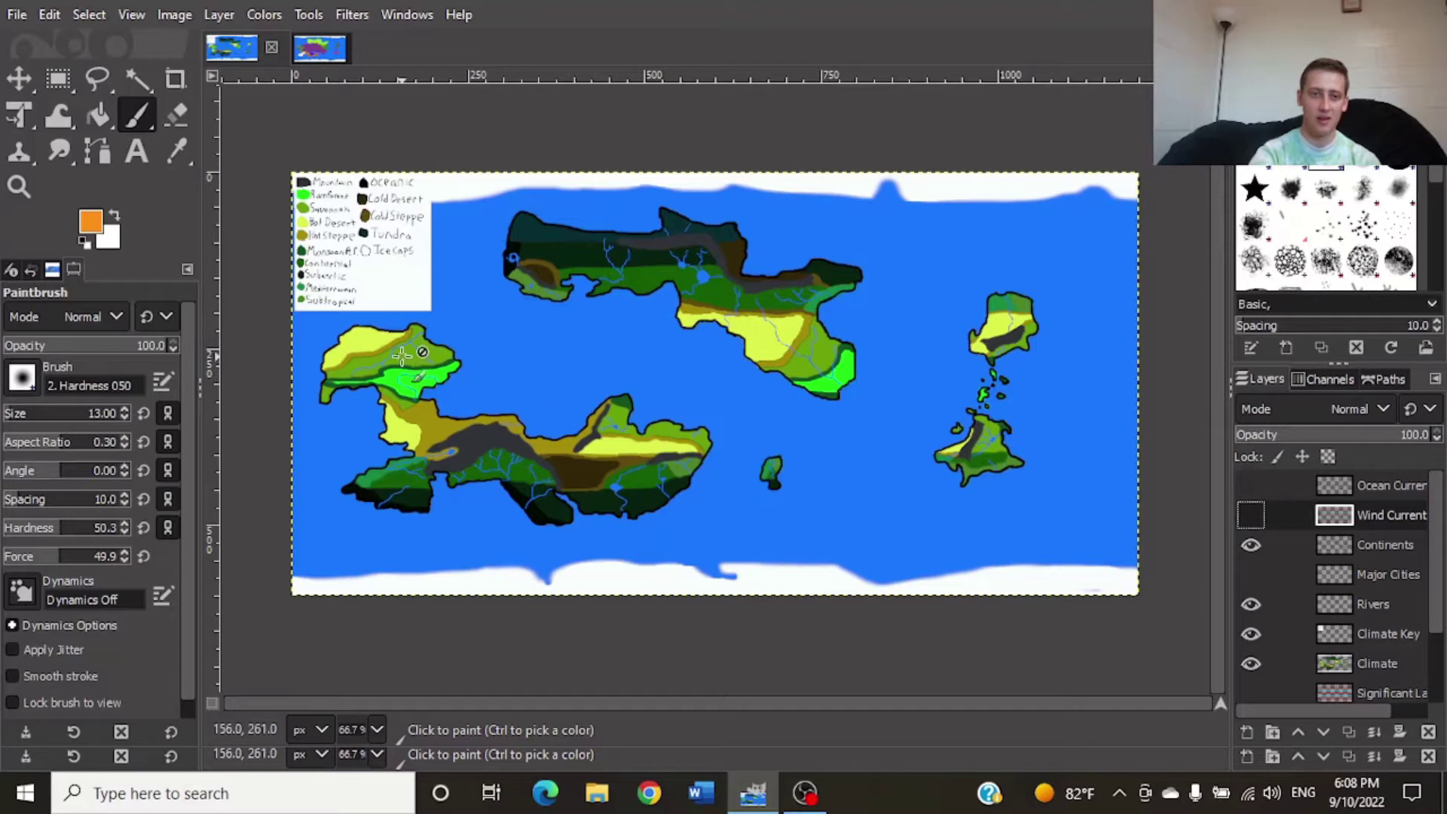
pyautogui.scroll(1, 402, 355)
pyautogui.scroll(3, 402, 355)
pyautogui.scroll(4, 410, 345)
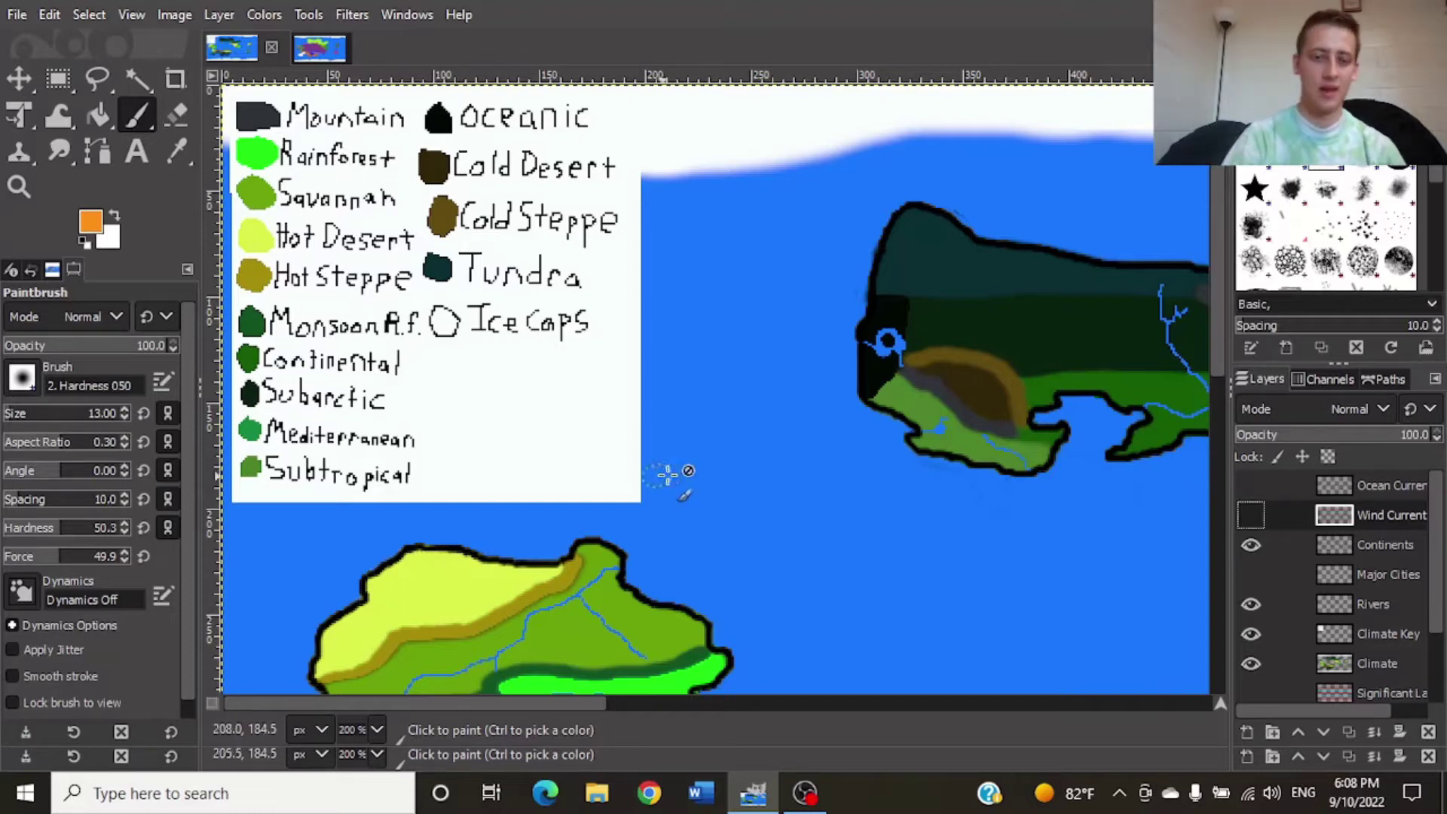
pyautogui.press('1')
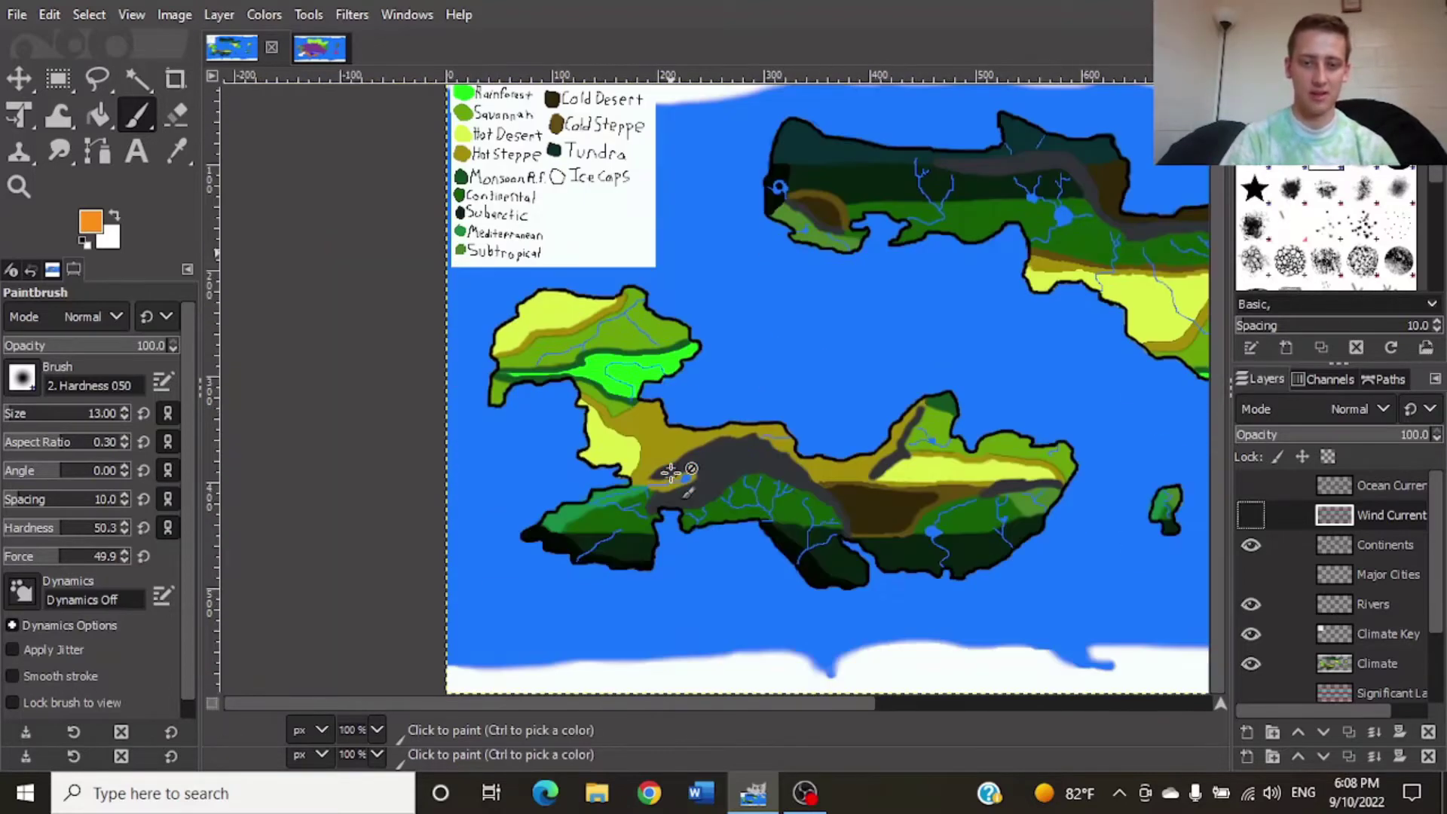
pyautogui.scroll(-1, 671, 471)
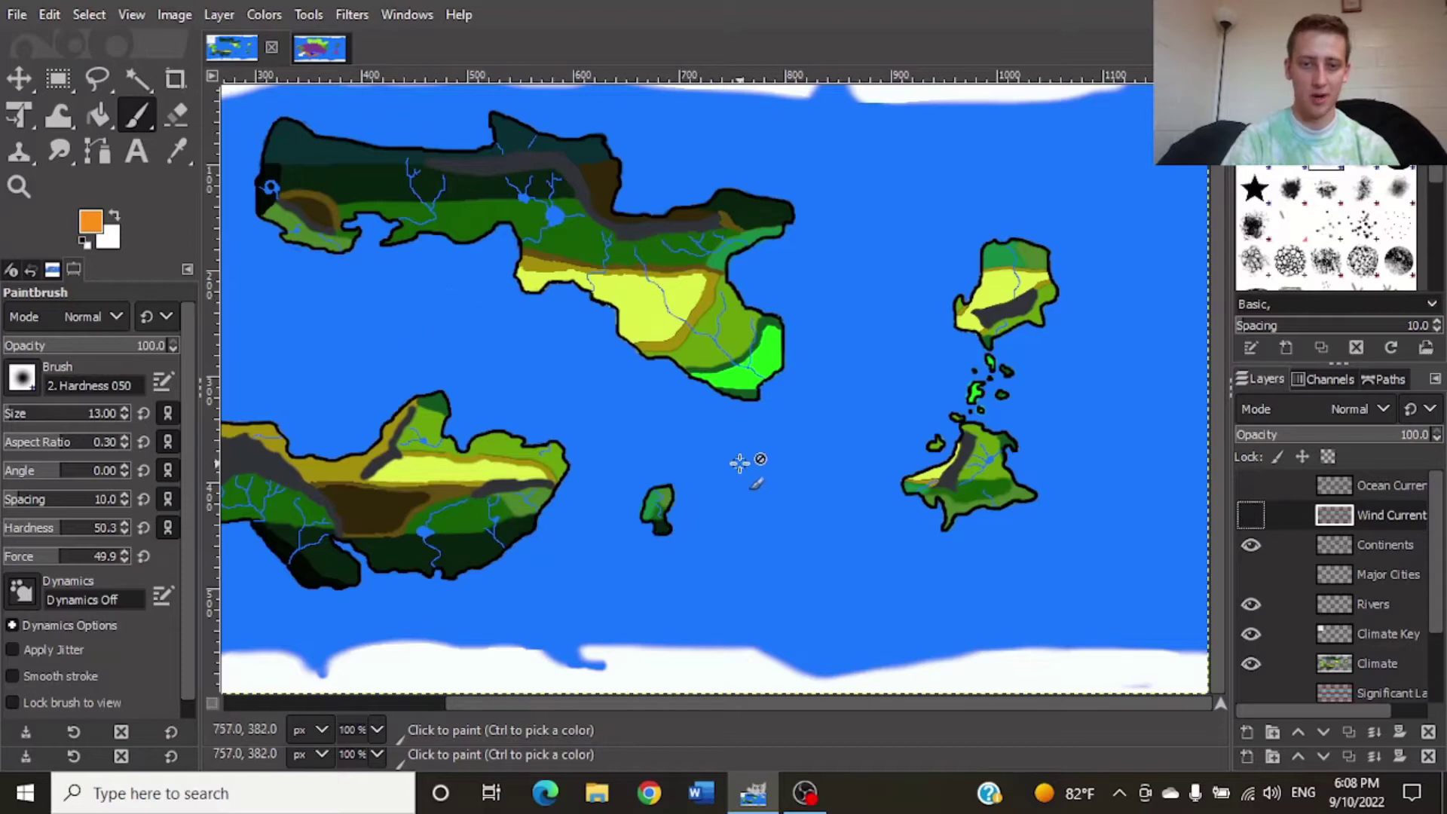
# - Show the Major Cities layer and hide the Climate Key layer
pyautogui.scroll(-2, 746, 463)
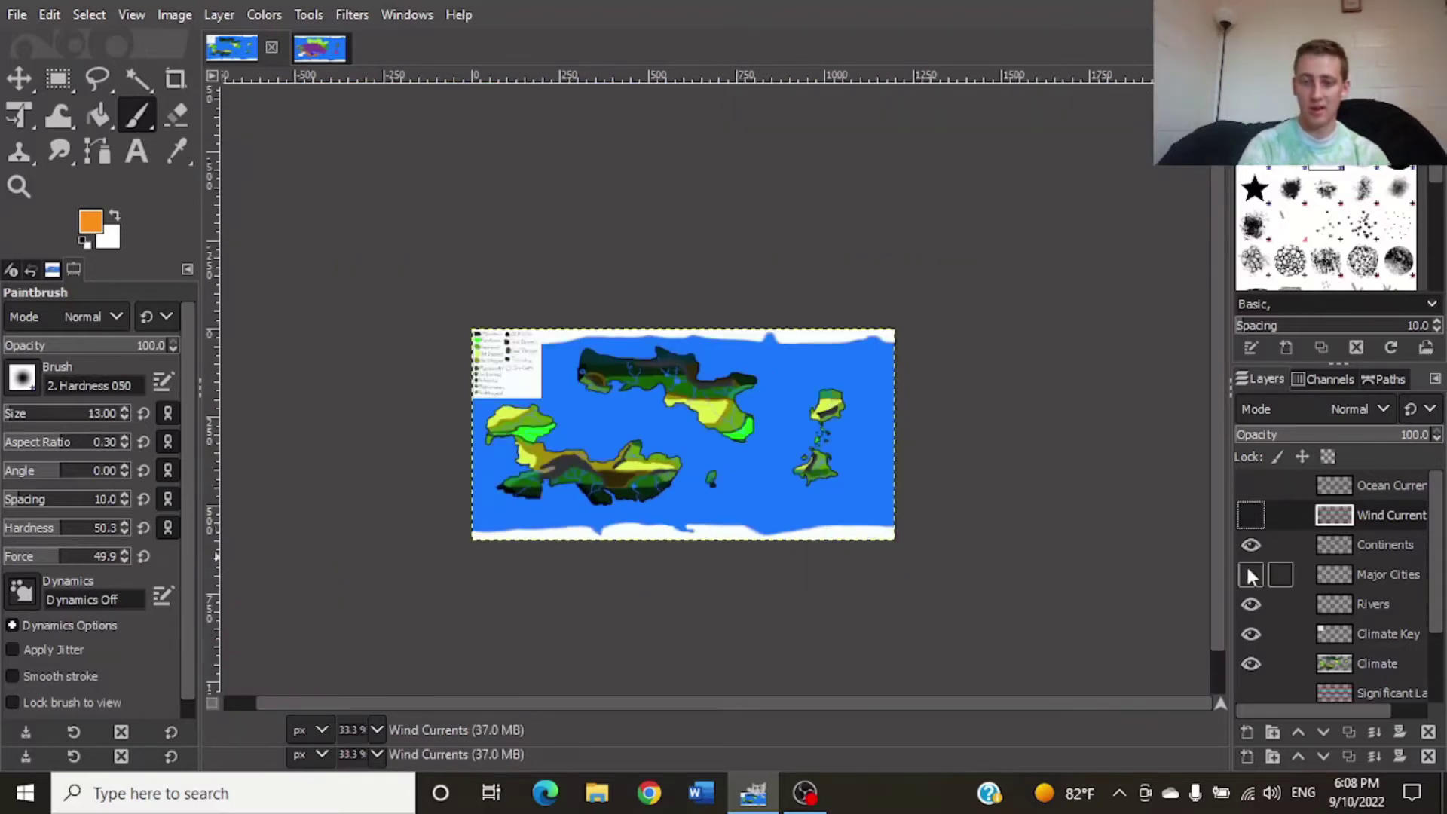
pyautogui.scroll(1, 821, 465)
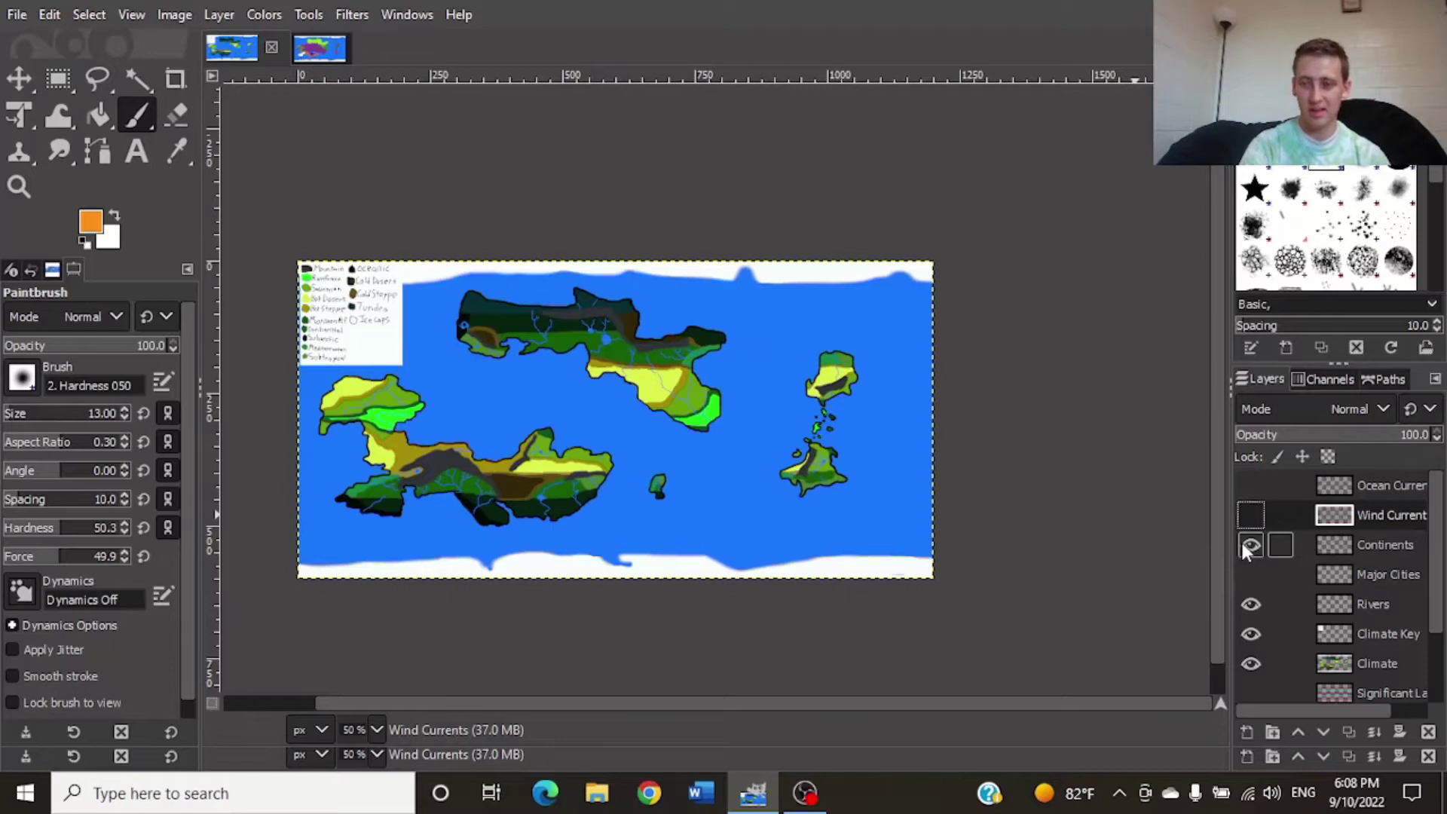
pyautogui.click(1250, 633)
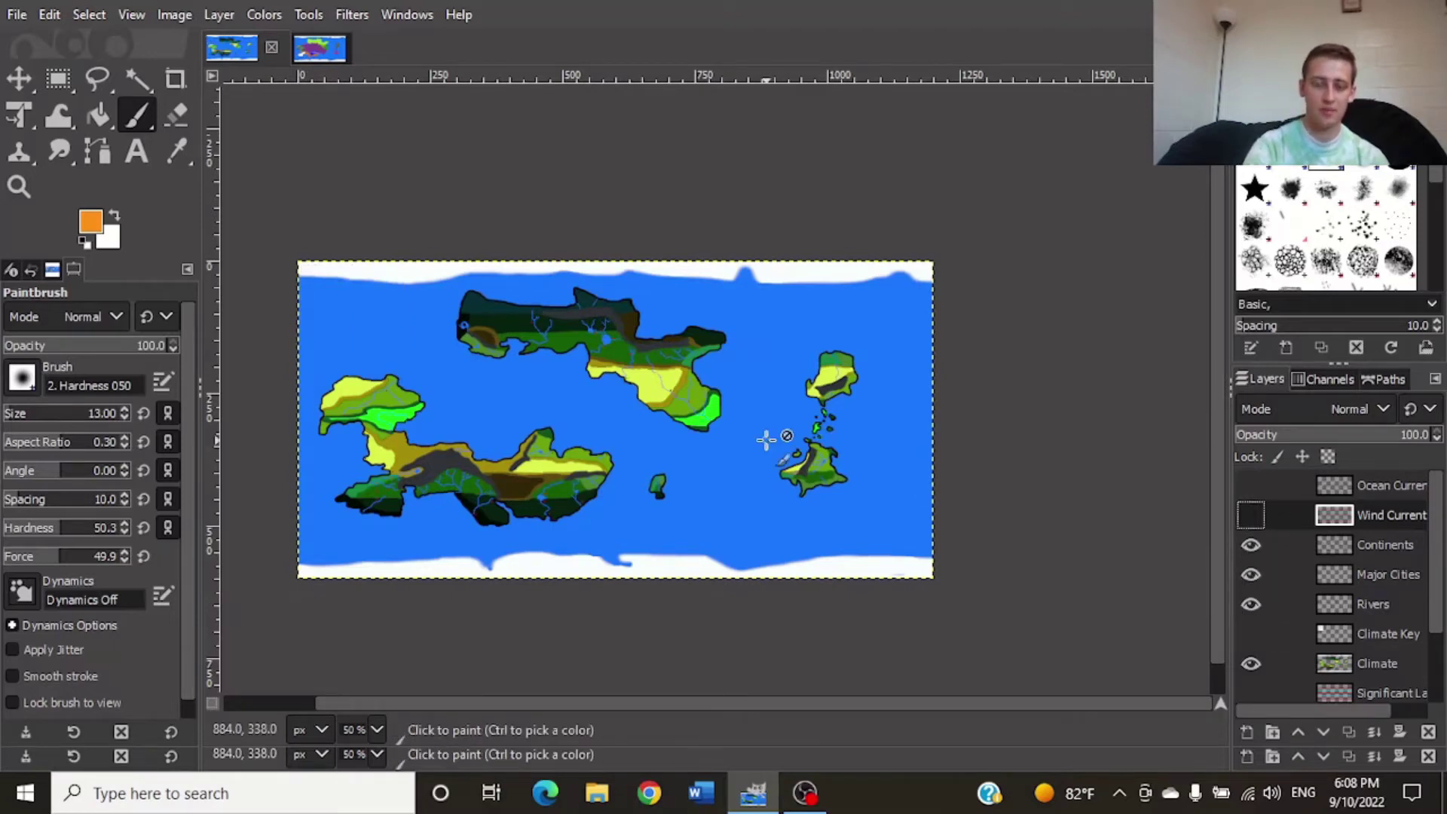
# - Examine where the red city markers sit relative to rivers, coasts and climate zones across the continents
pyautogui.scroll(3, 766, 439)
pyautogui.scroll(5, 769, 437)
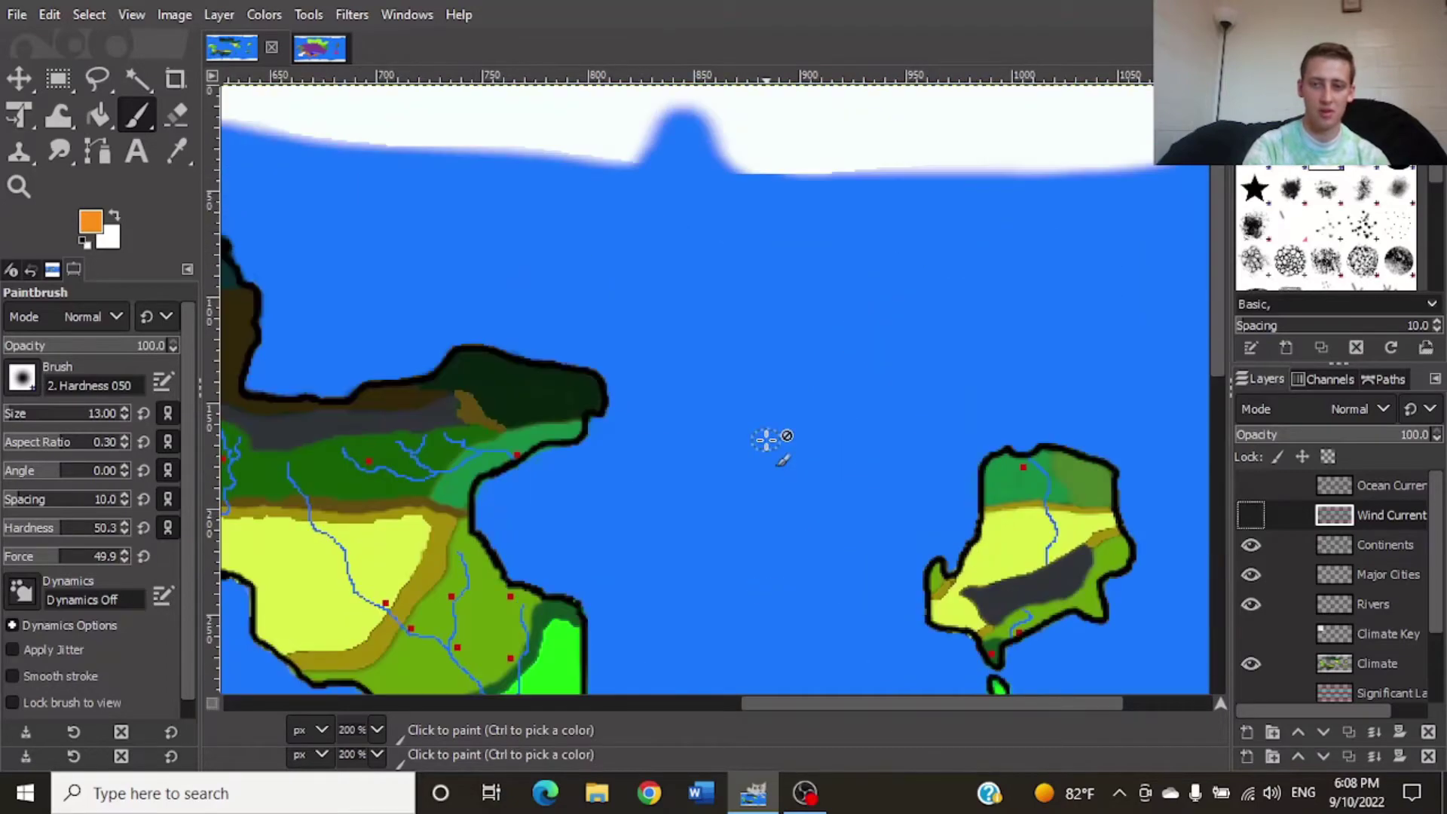
pyautogui.hscroll(-8, 613, 466)
pyautogui.scroll(-3, 610, 461)
pyautogui.scroll(-3, 612, 462)
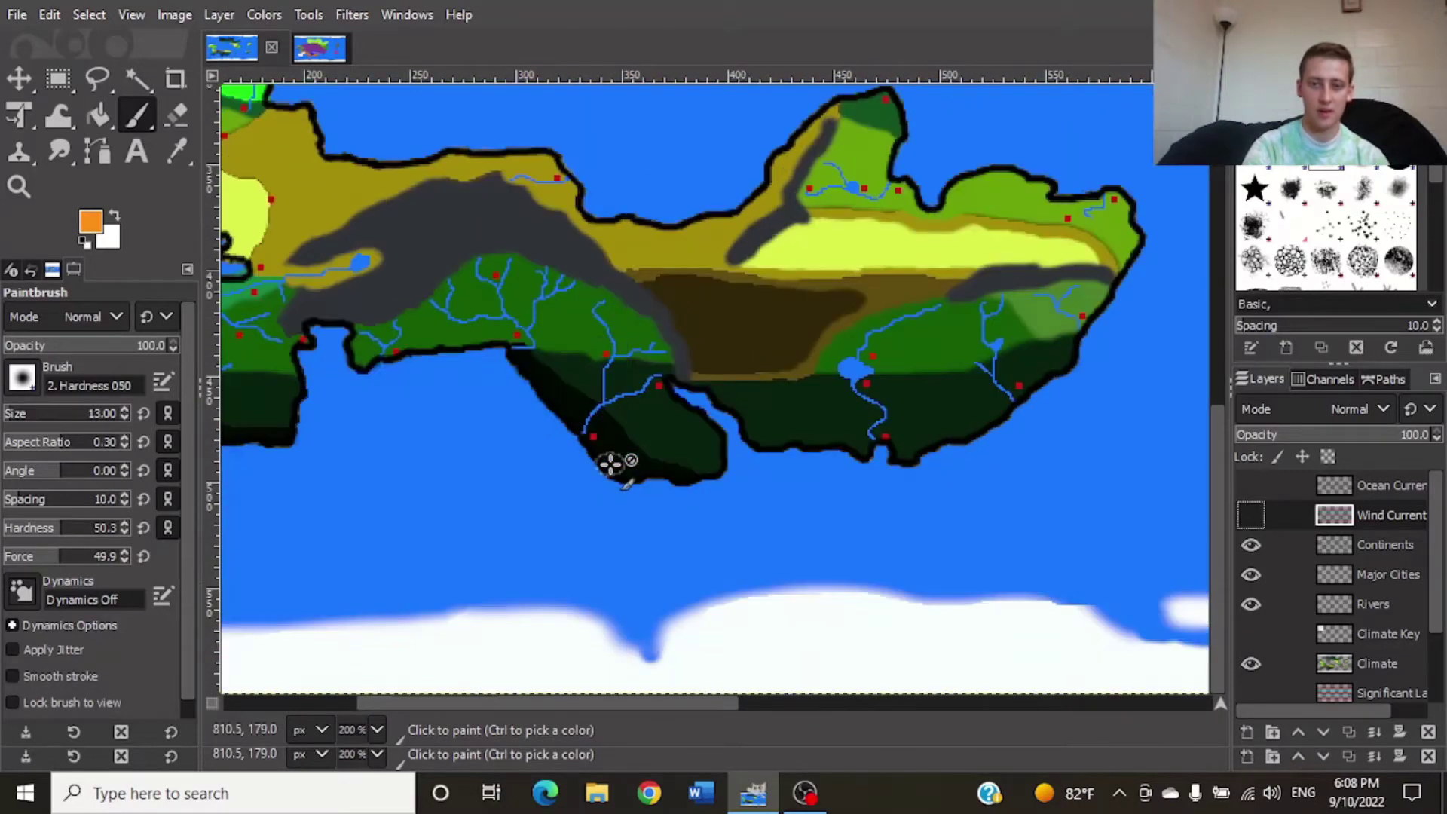
pyautogui.scroll(-1, 612, 462)
pyautogui.hscroll(-2, 418, 482)
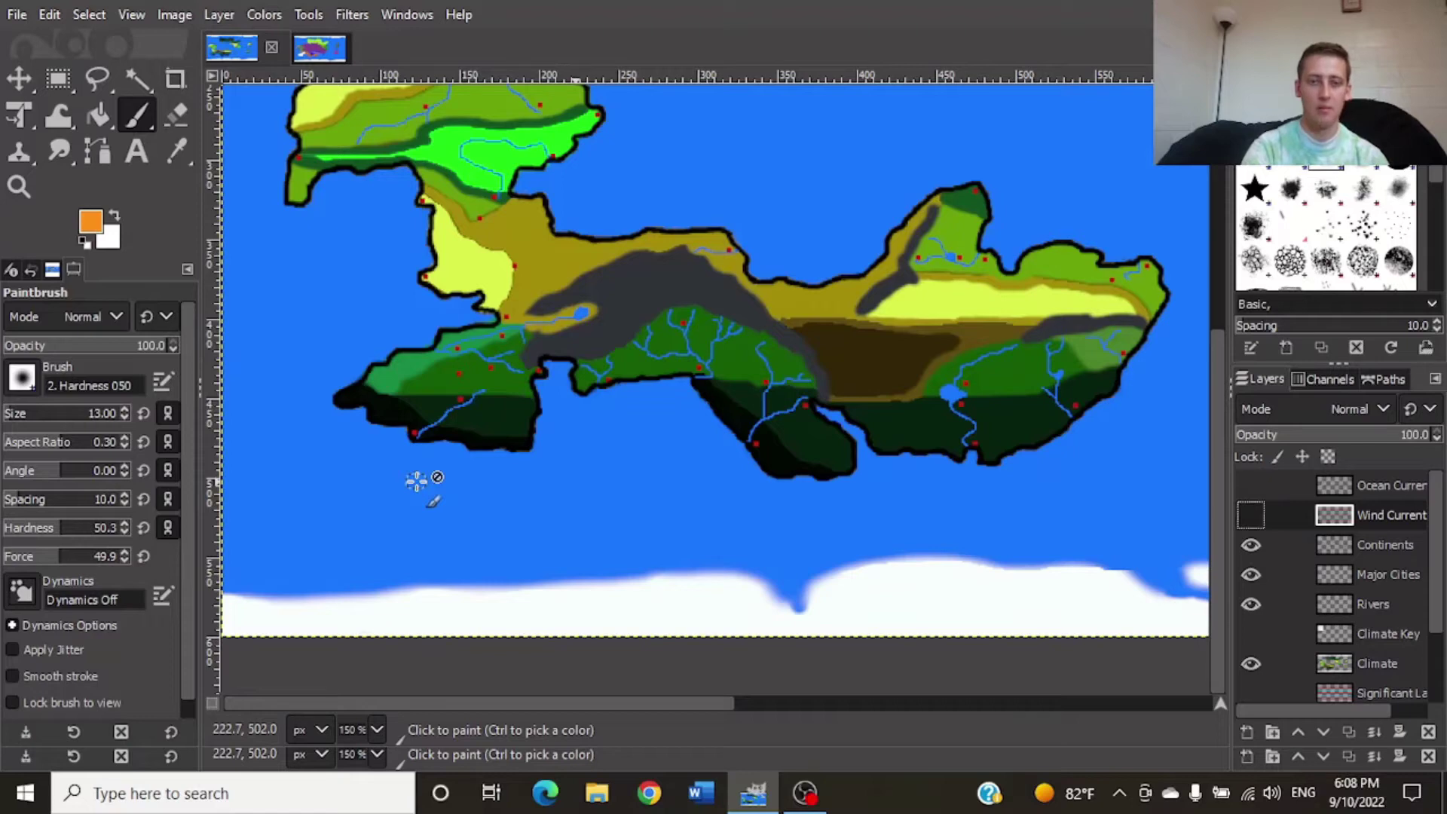
pyautogui.scroll(-1, 418, 482)
pyautogui.scroll(3, 754, 498)
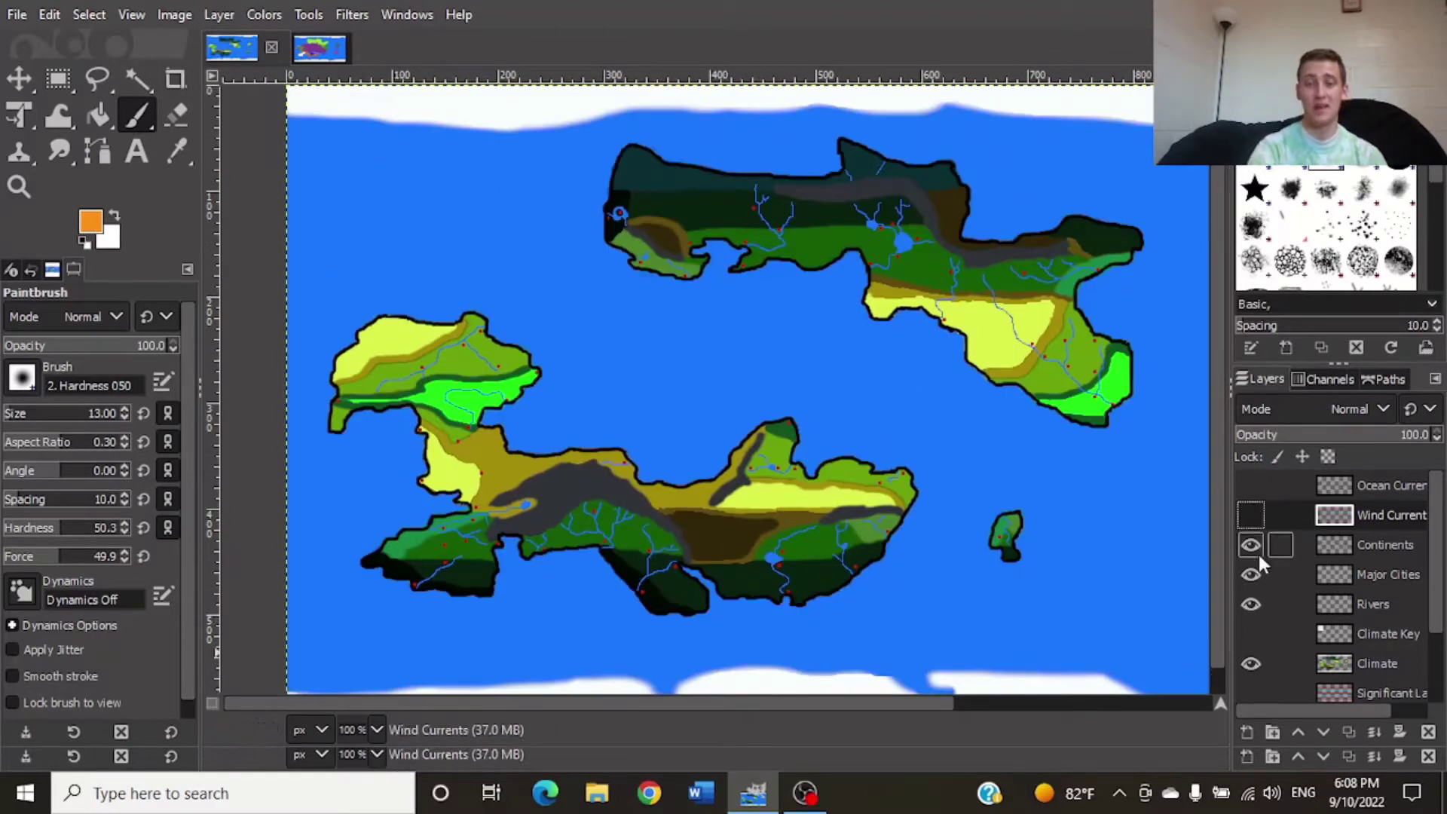
# - Switch to the second open image with the distribution layers and inspect the small island chain in the east
pyautogui.click(316, 49)
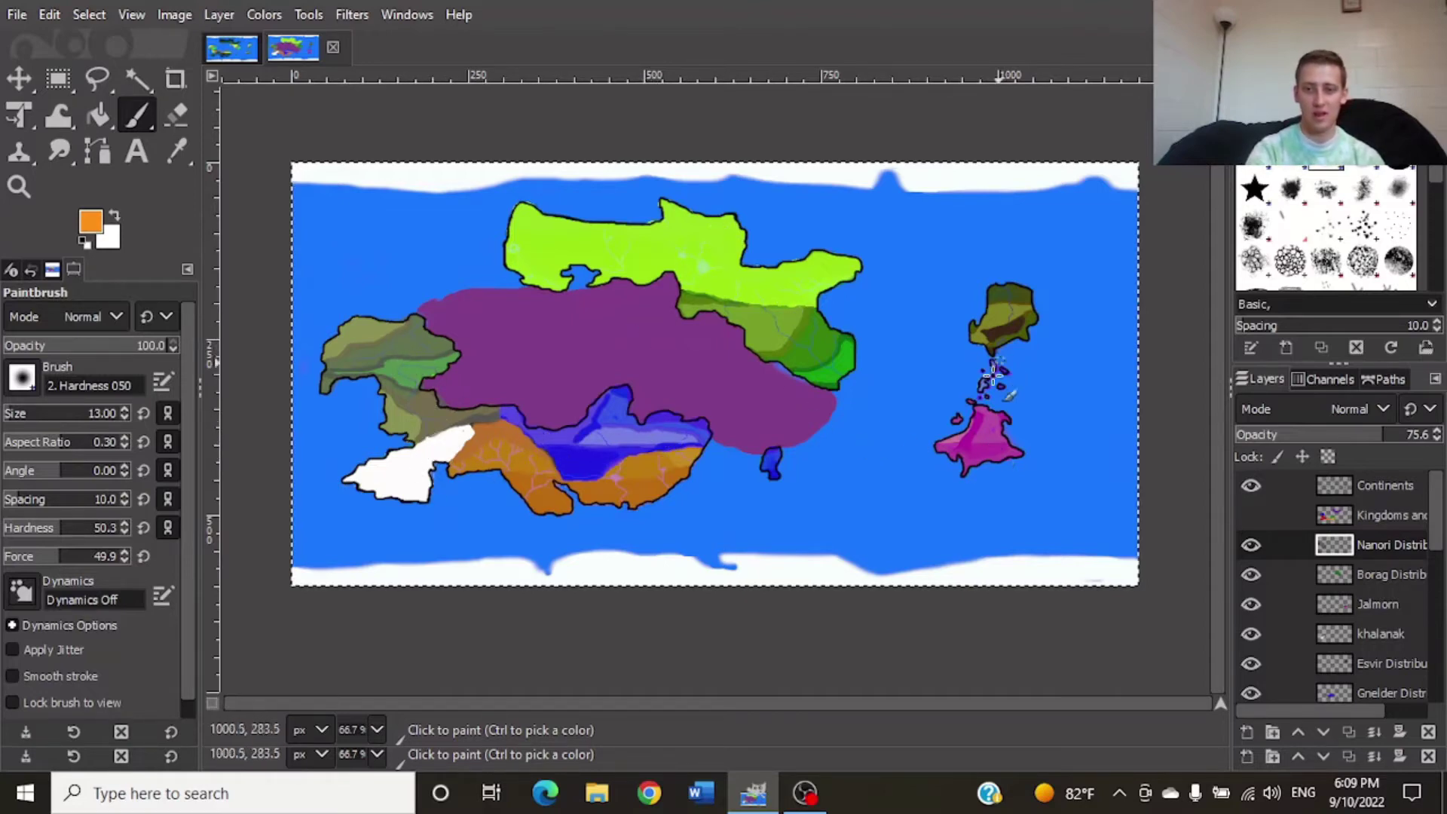
pyautogui.keyDown('ctrl'); pyautogui.scroll(1, 1063, 397); pyautogui.keyUp('ctrl')
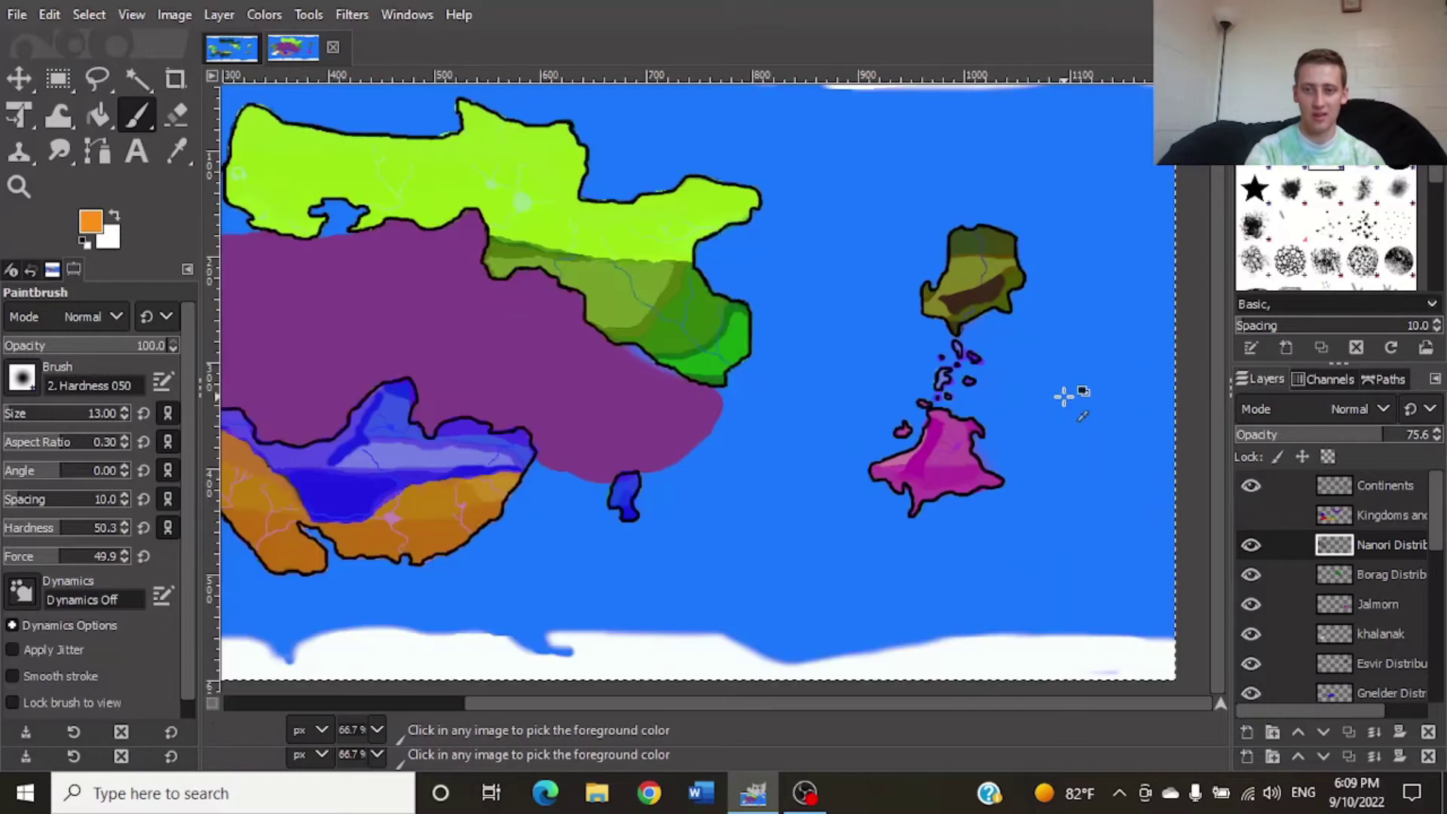
pyautogui.keyDown('ctrl'); pyautogui.scroll(6, 1063, 397); pyautogui.keyUp('ctrl')
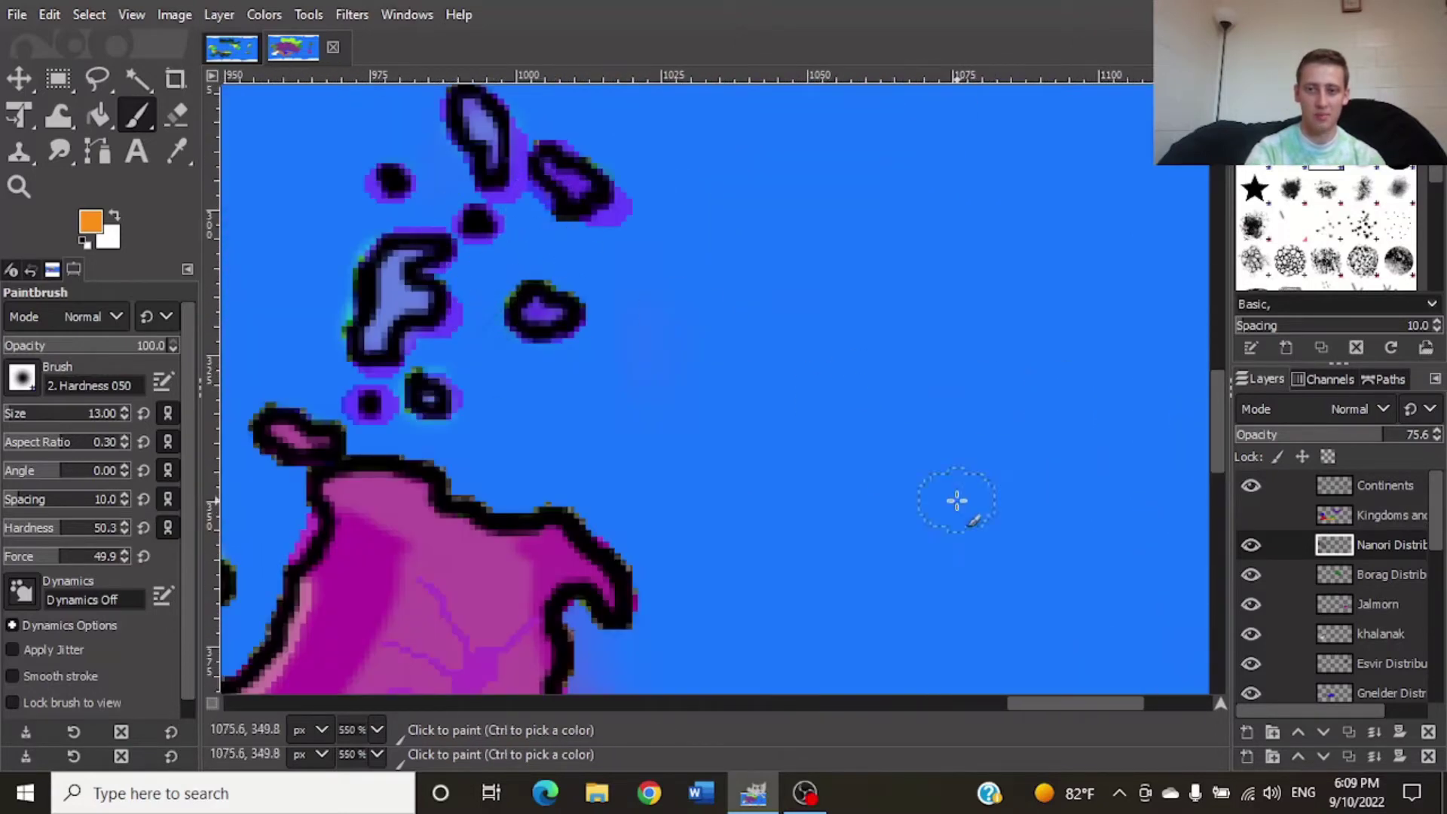
# - Find the Parak Distribution layer and toggle its visibility off and on repeatedly to compare the island chain with and without it
pyautogui.scroll(-5, 1251, 603)
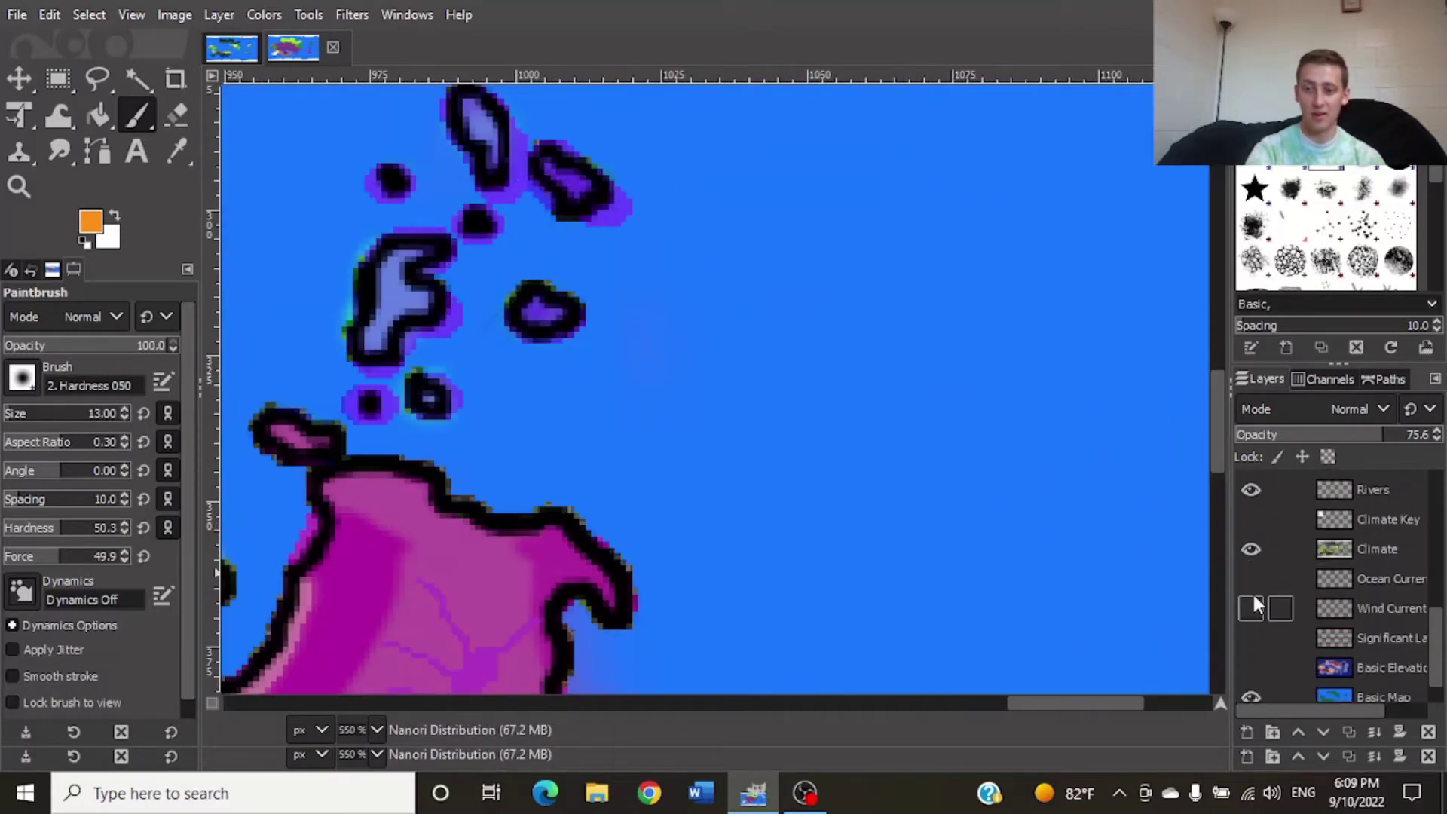
pyautogui.scroll(4, 1253, 597)
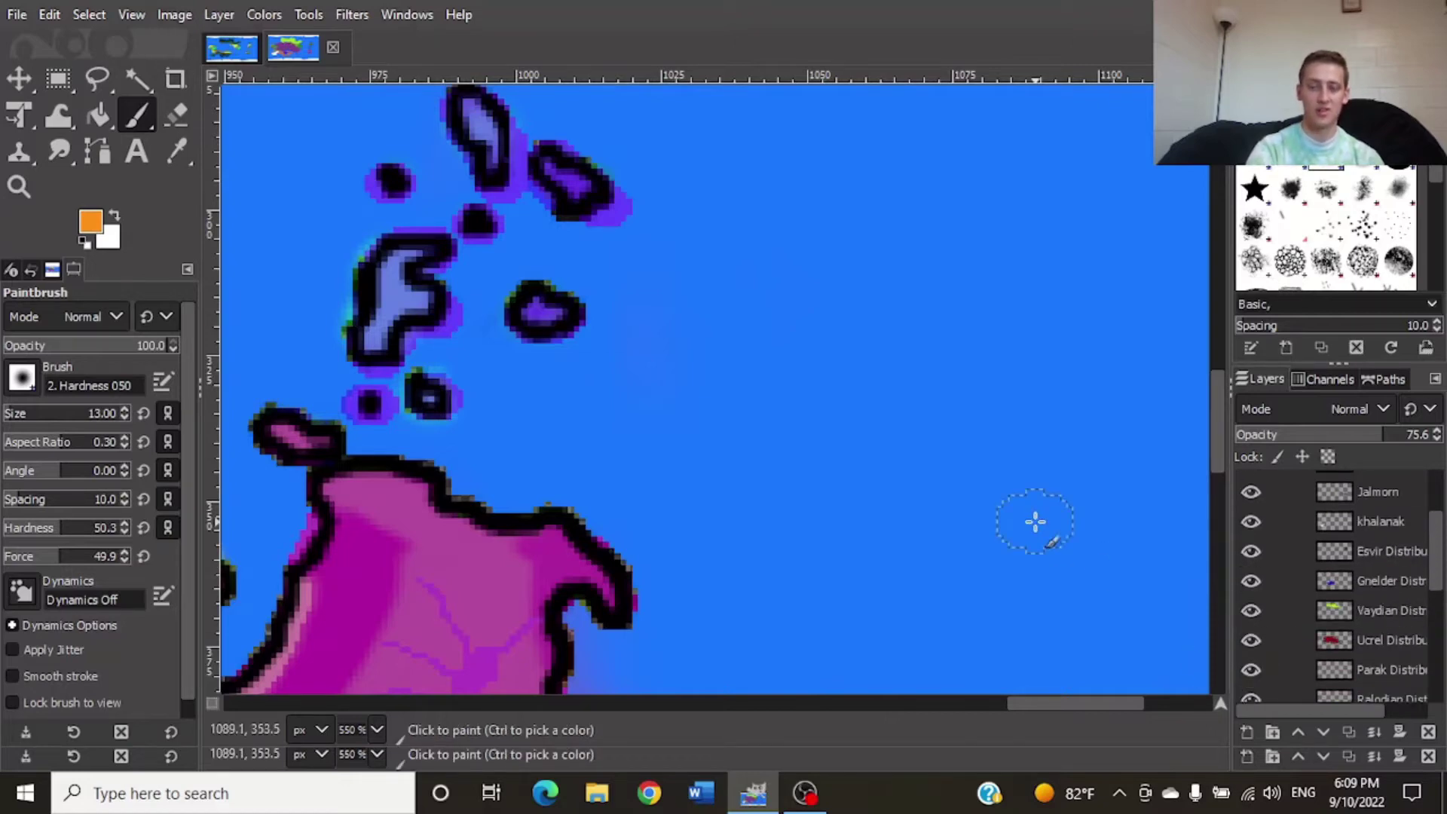
pyautogui.press('ctrl')
pyautogui.press('ctrl')
pyautogui.scroll(-1, 1036, 520)
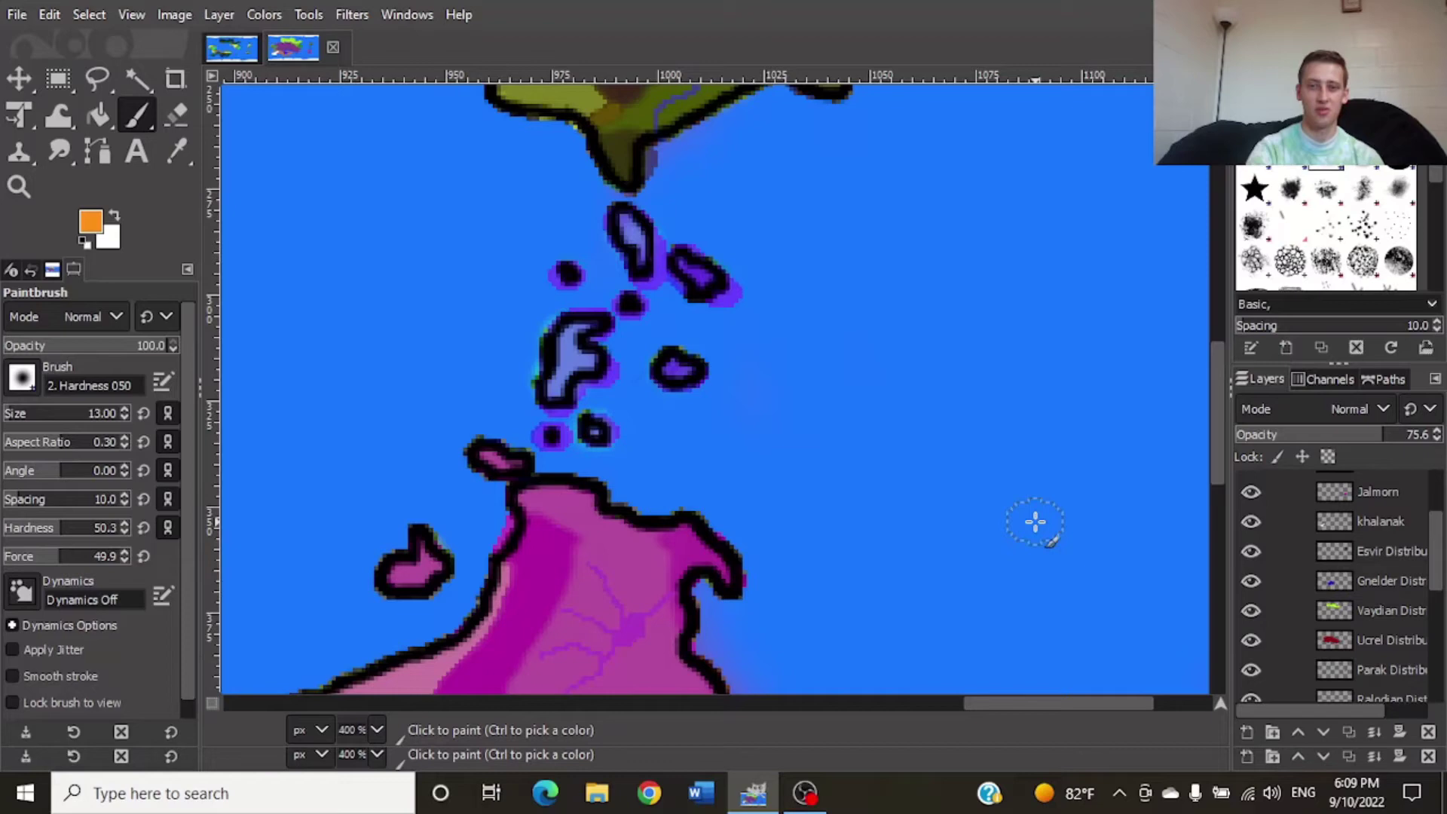
pyautogui.click(1251, 670)
pyautogui.click(1251, 669)
pyautogui.click(1251, 669)
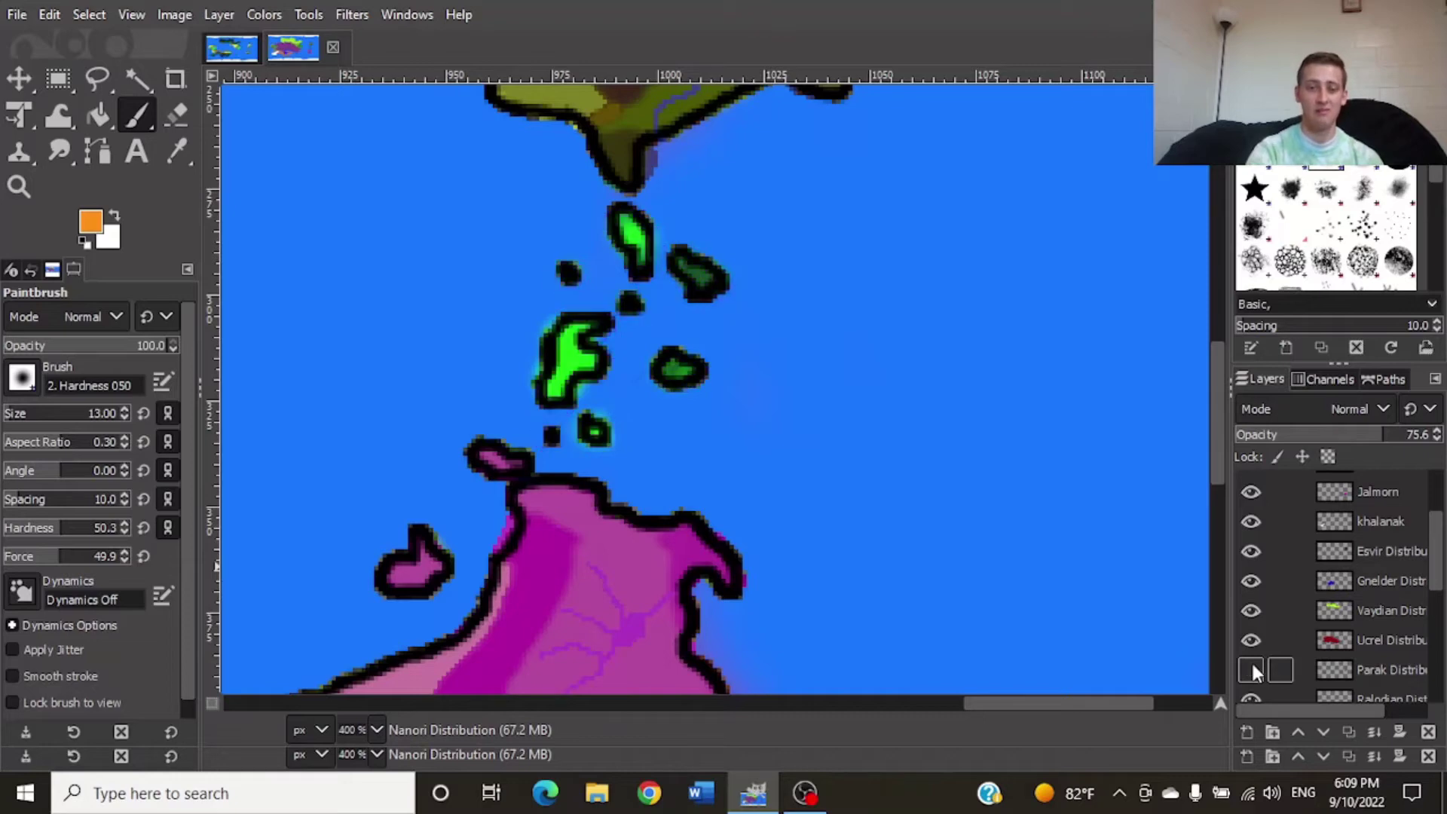
pyautogui.click(1251, 669)
pyautogui.click(1251, 669)
pyautogui.click(1251, 669)
pyautogui.click(1251, 669)
pyautogui.click(1251, 669)
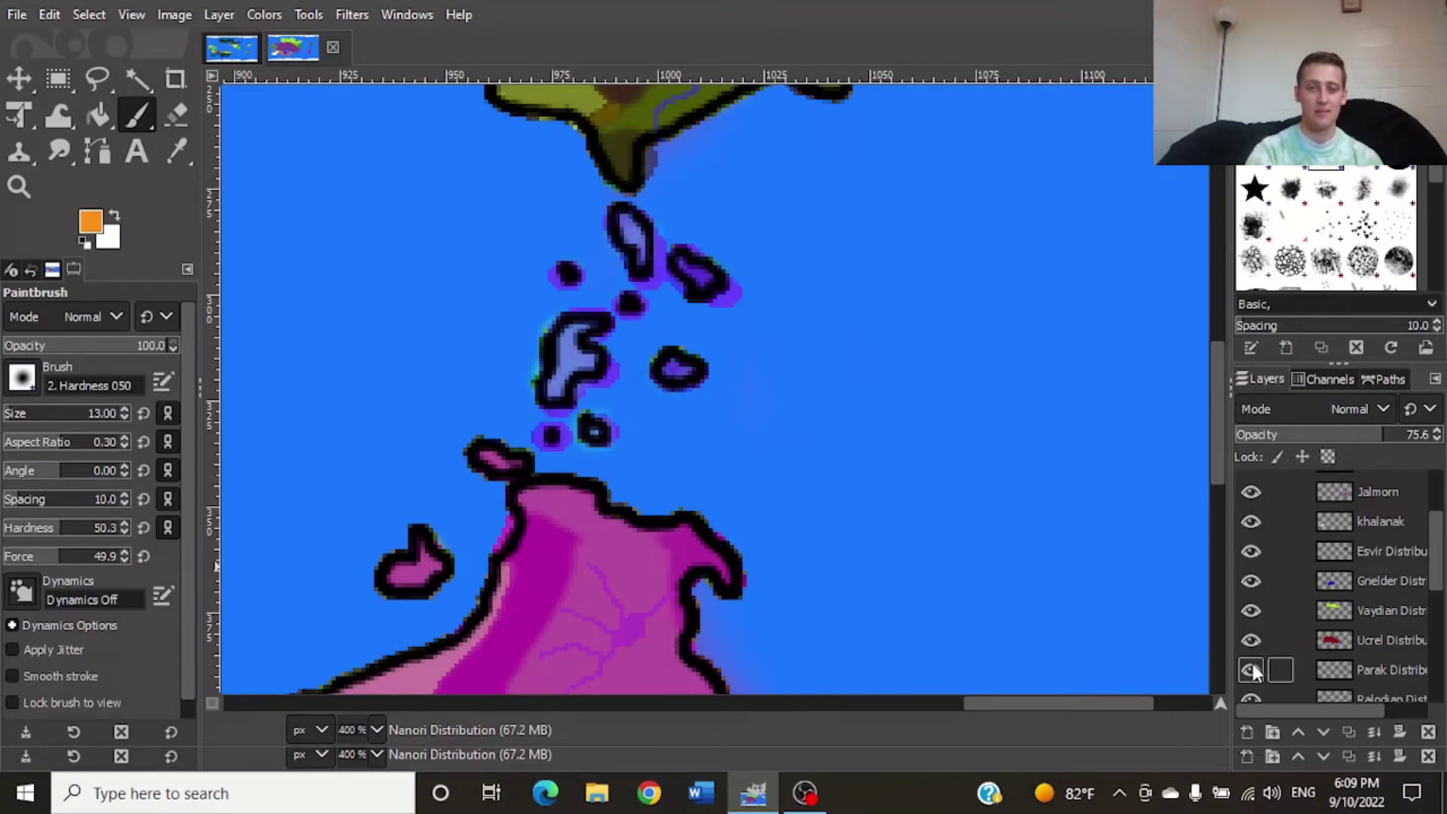
# - View the full distribution map, and switch back to the first open image to view its whole climate, river and city map
pyautogui.scroll(-1, 1006, 568)
pyautogui.scroll(-5, 1006, 567)
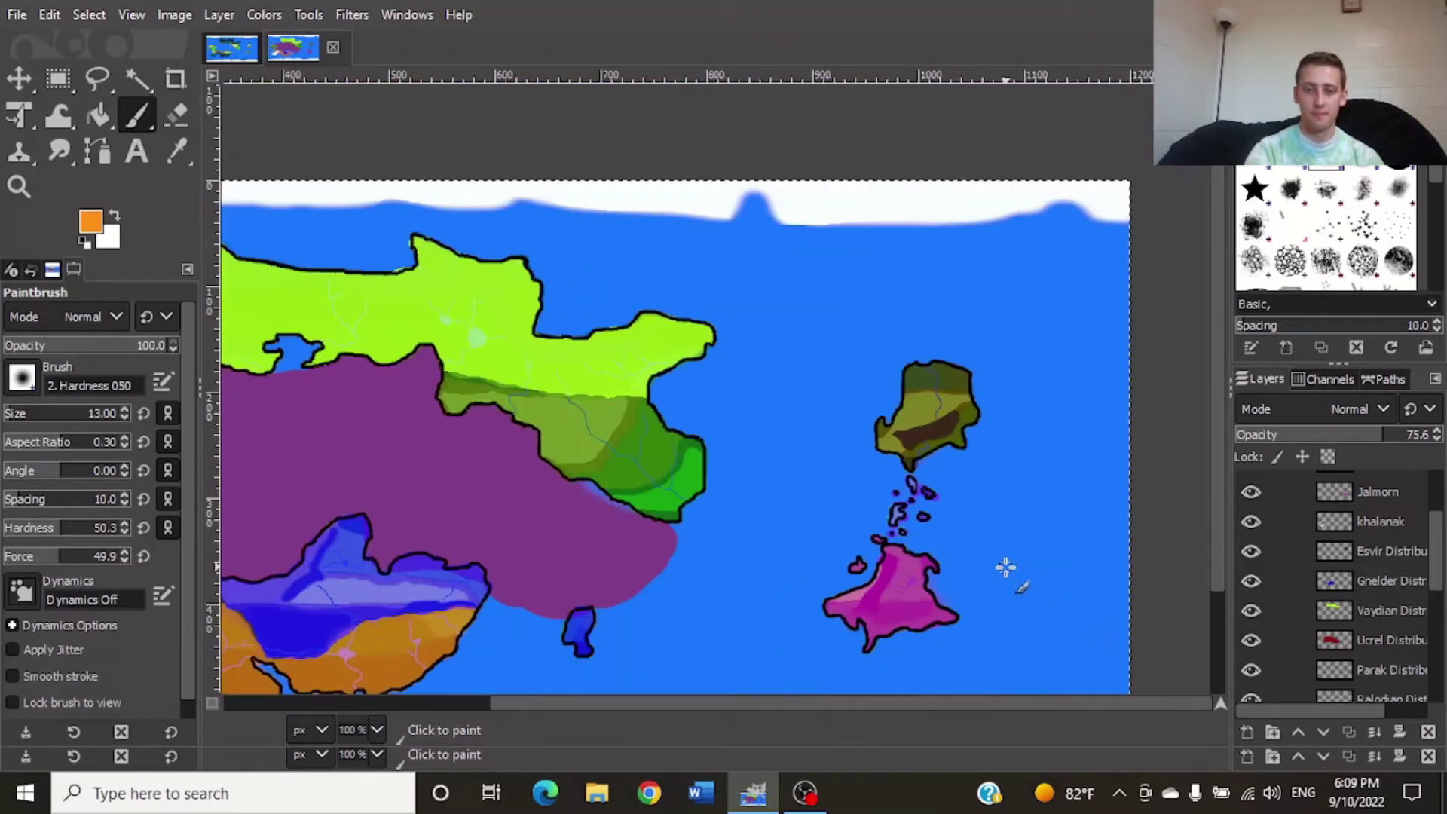
pyautogui.scroll(1, 767, 558)
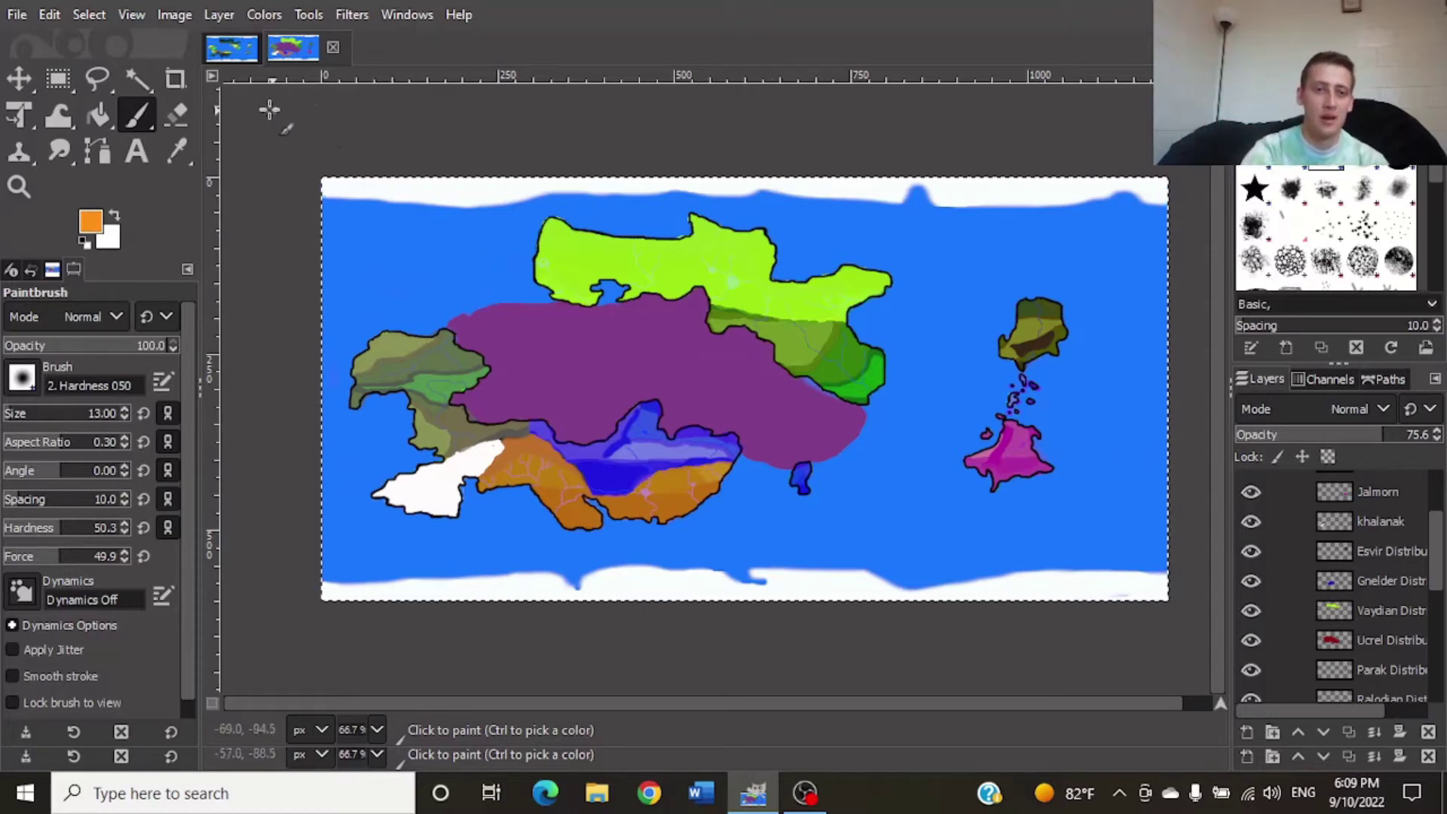
pyautogui.click(234, 42)
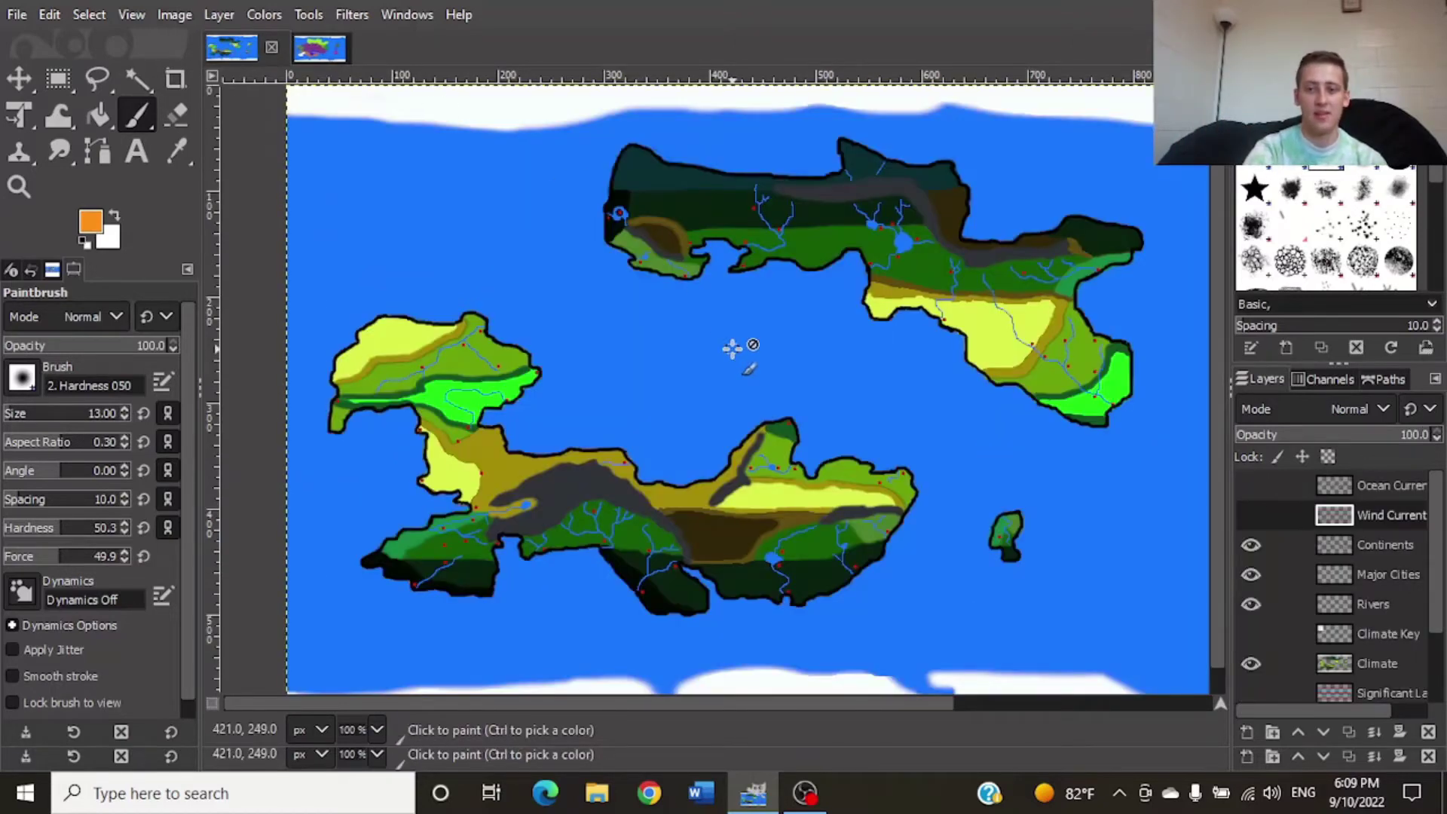
pyautogui.scroll(-2, 732, 349)
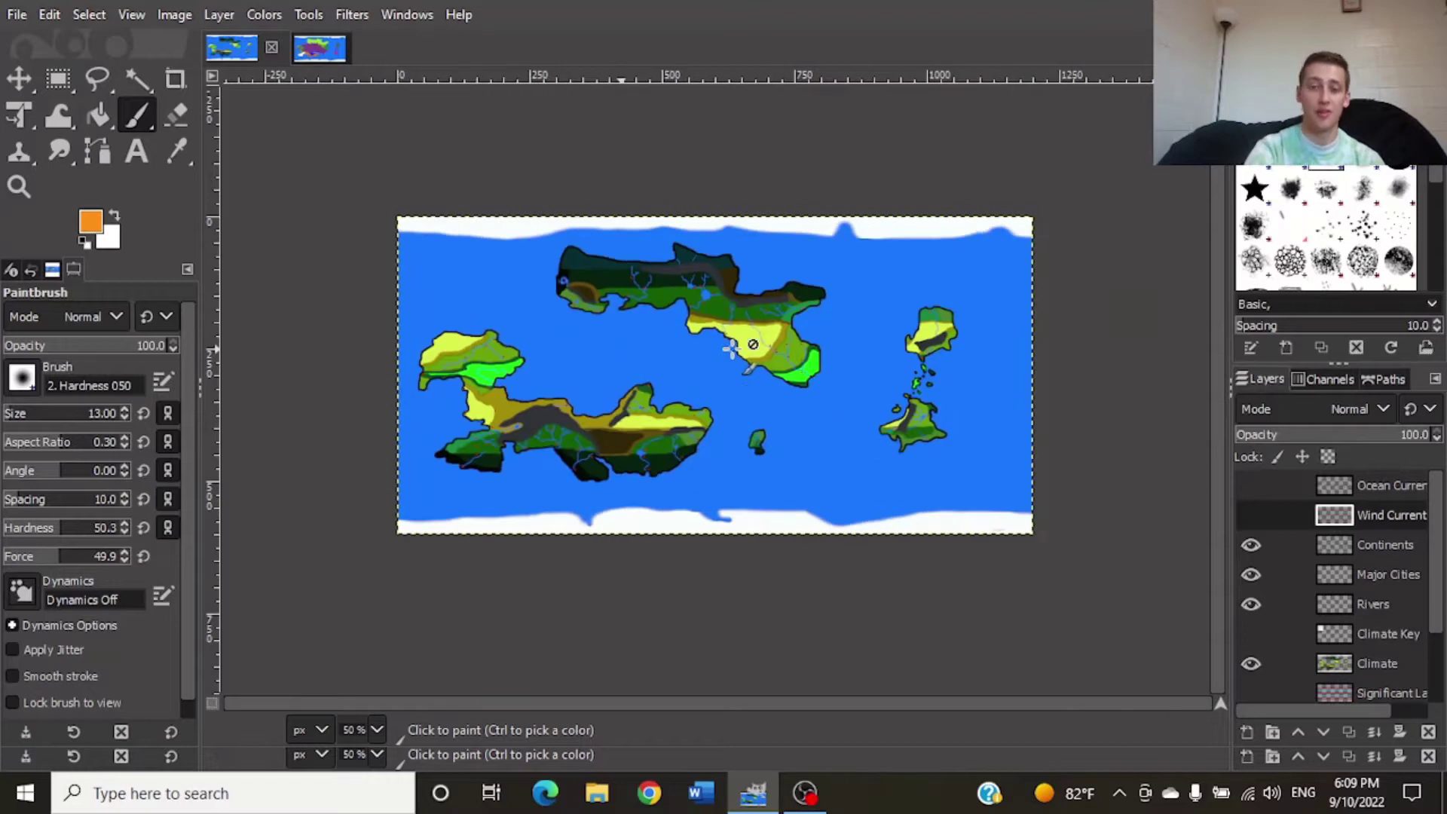